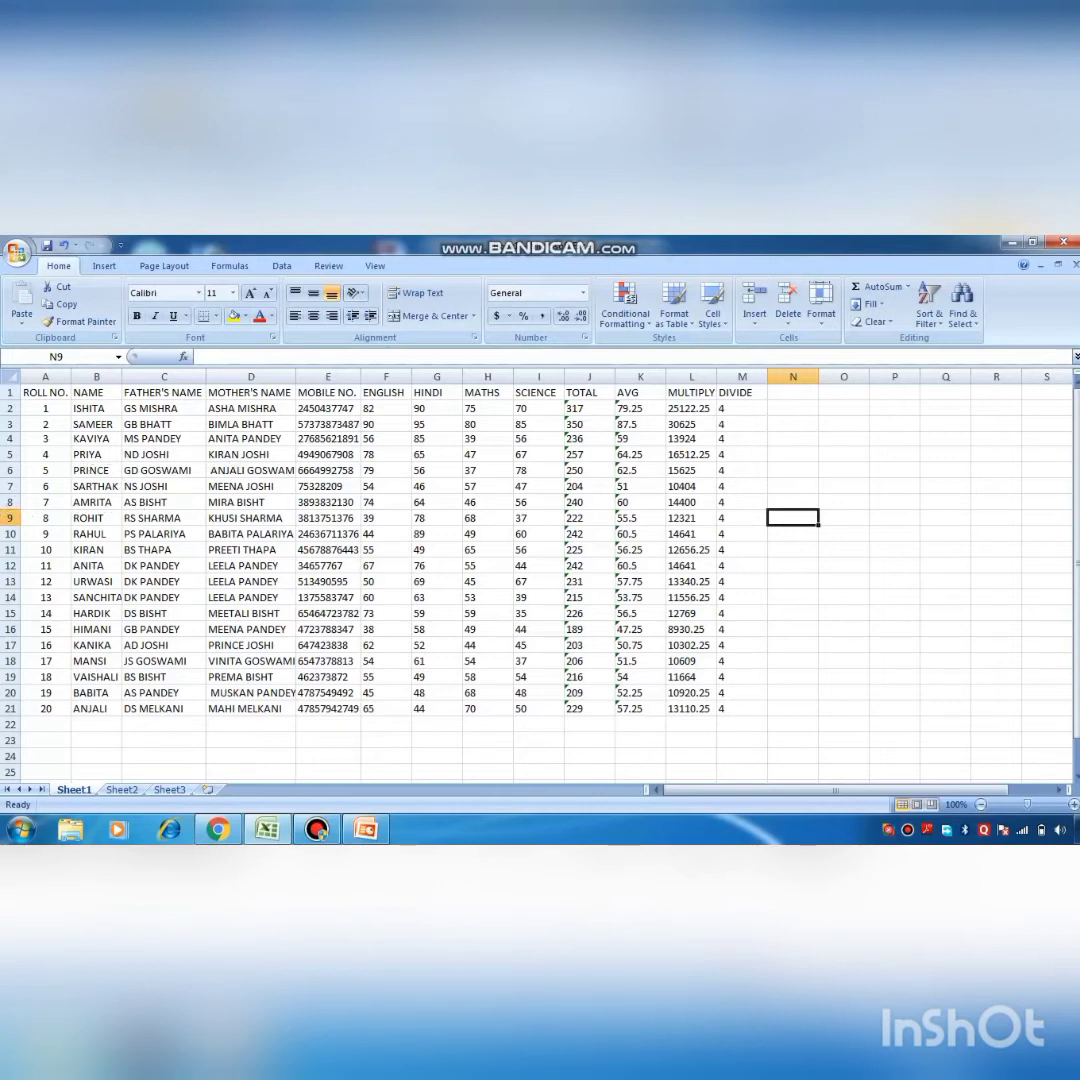
Select the cell block A2:I17, release it, and select the block D6:J21 before deselecting it.
{"action": "left_click", "coordinate": [40, 408]}
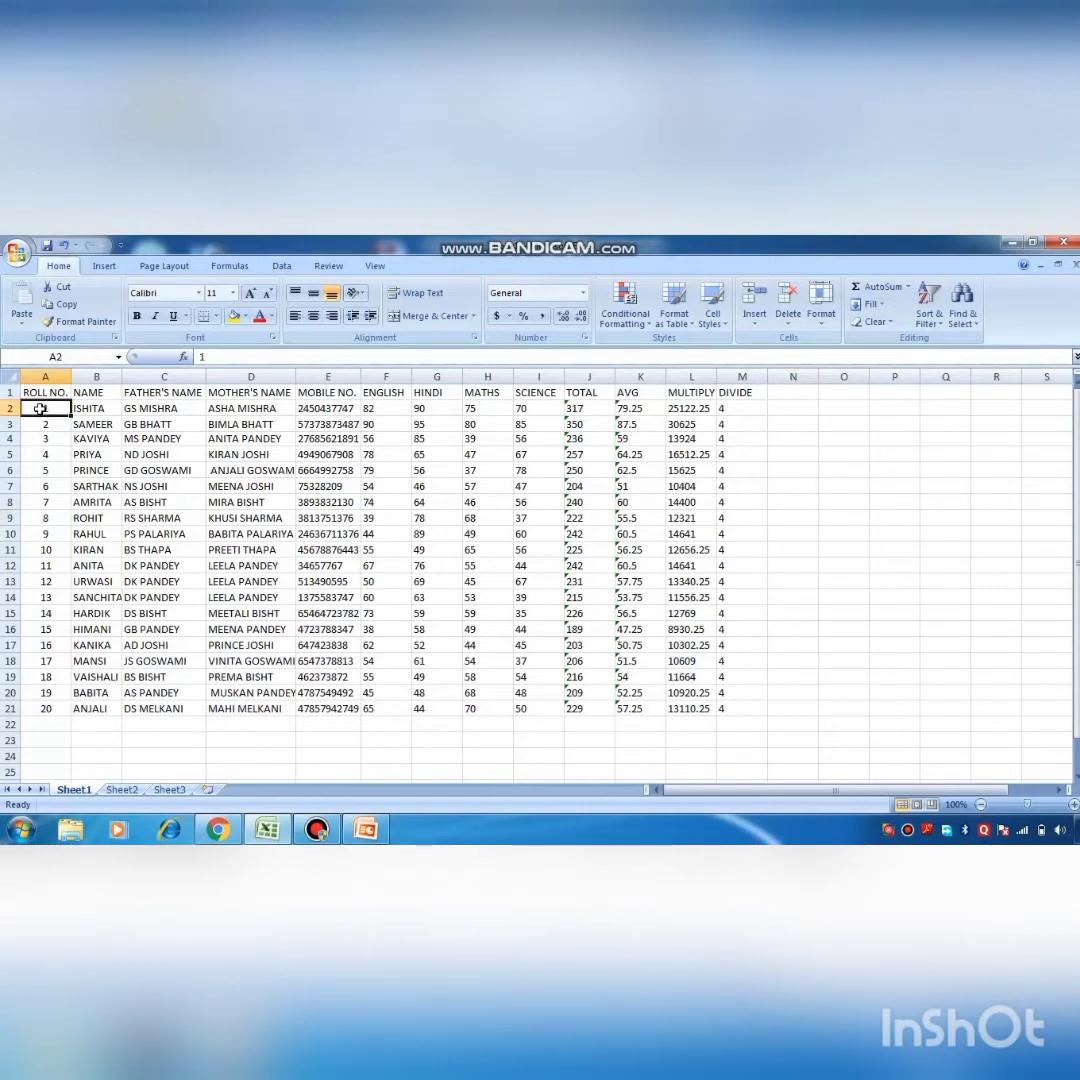
{"action": "left_click_drag", "start_coordinate": [40, 408], "coordinate": [527, 644]}
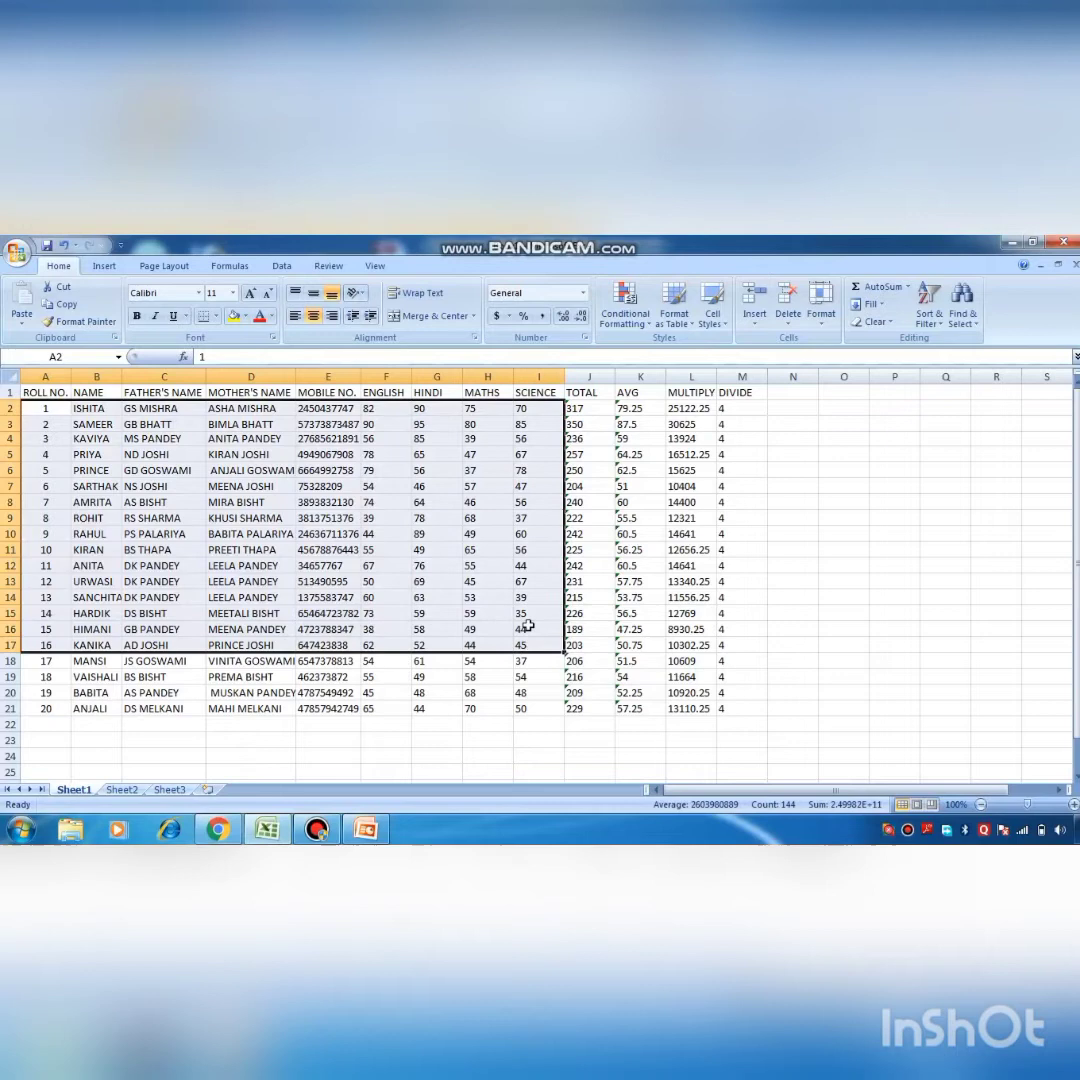
{"action": "left_click", "coordinate": [590, 534]}
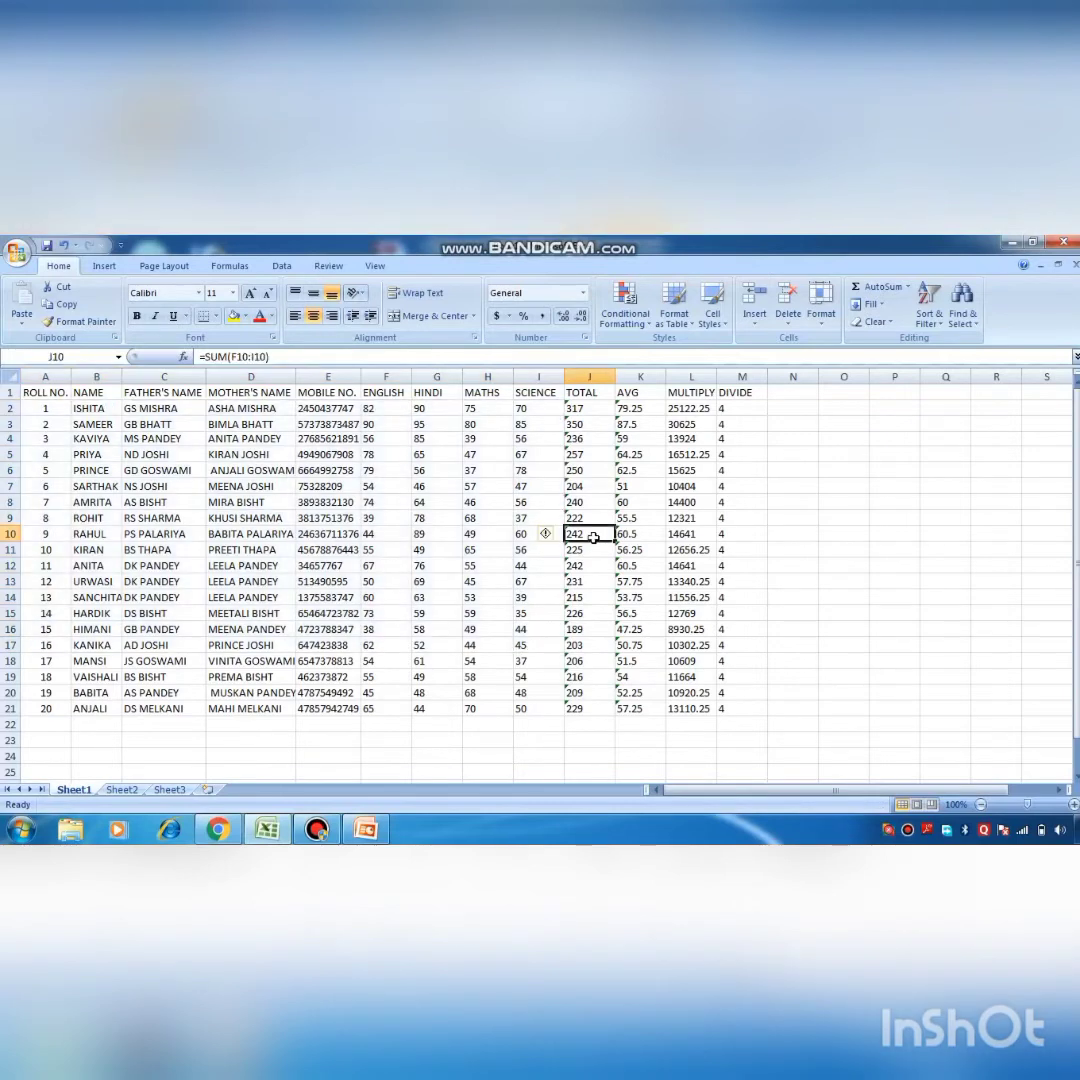
{"action": "left_click", "coordinate": [250, 470]}
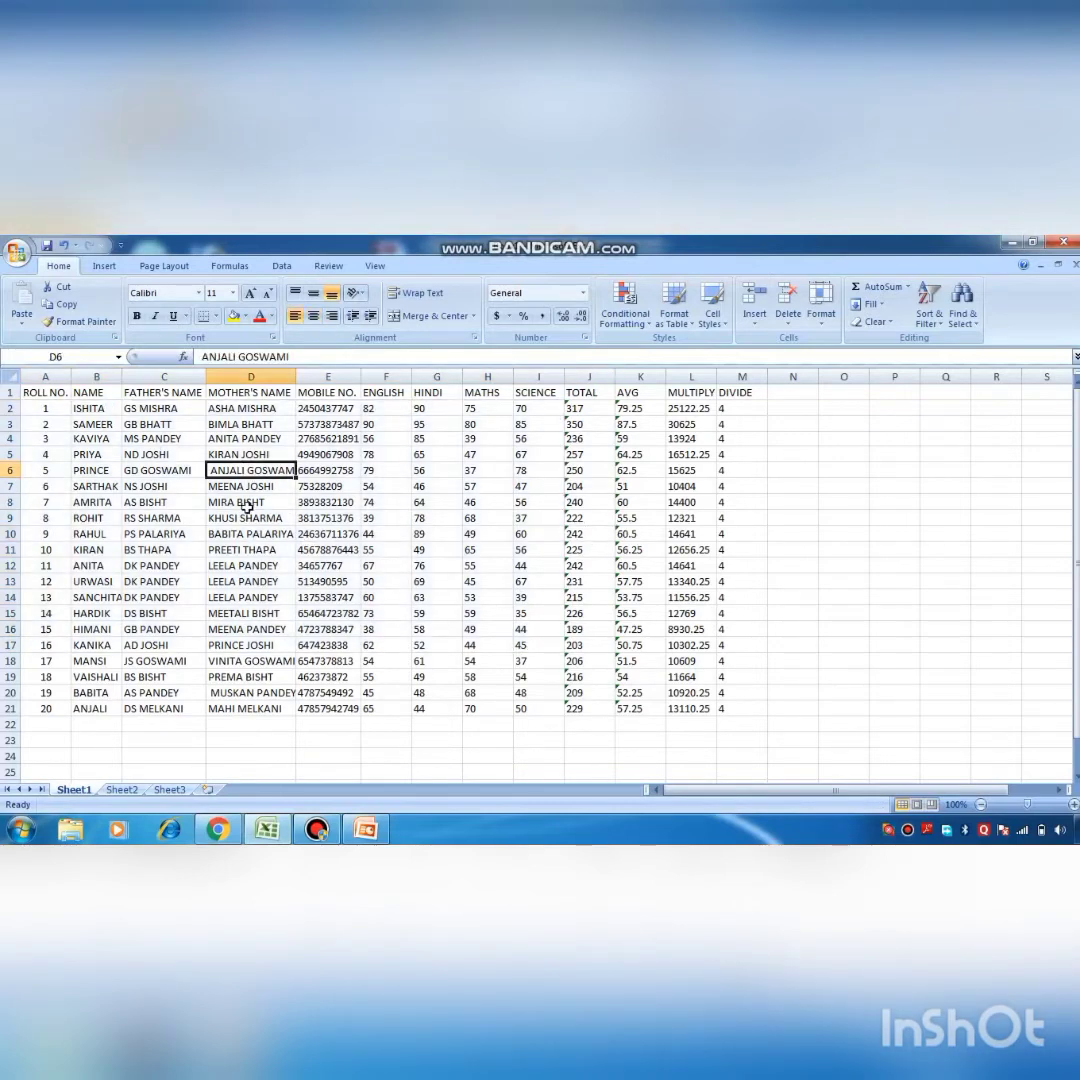
{"action": "left_click_drag", "start_coordinate": [247, 507], "coordinate": [587, 714]}
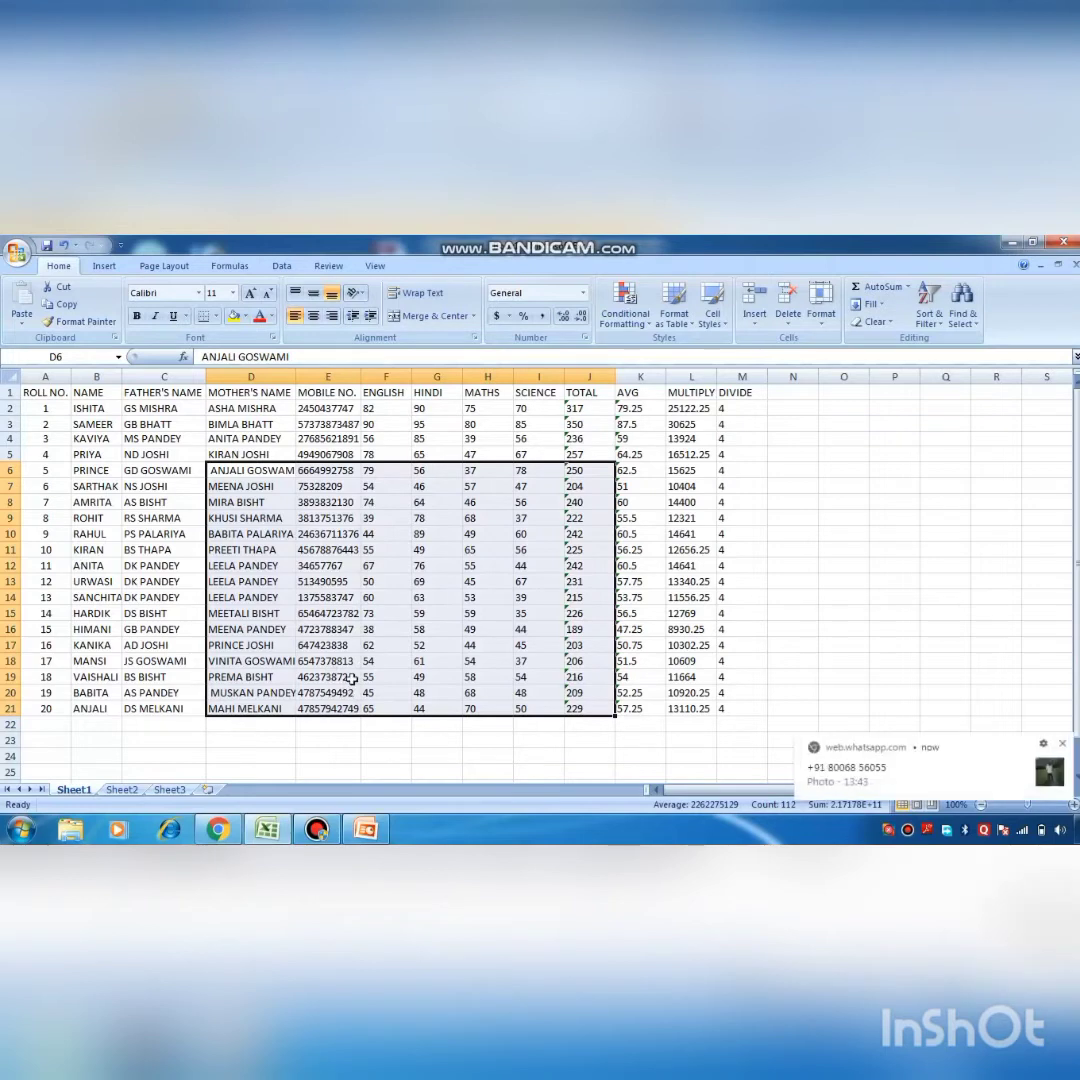
{"action": "left_click", "coordinate": [803, 516]}
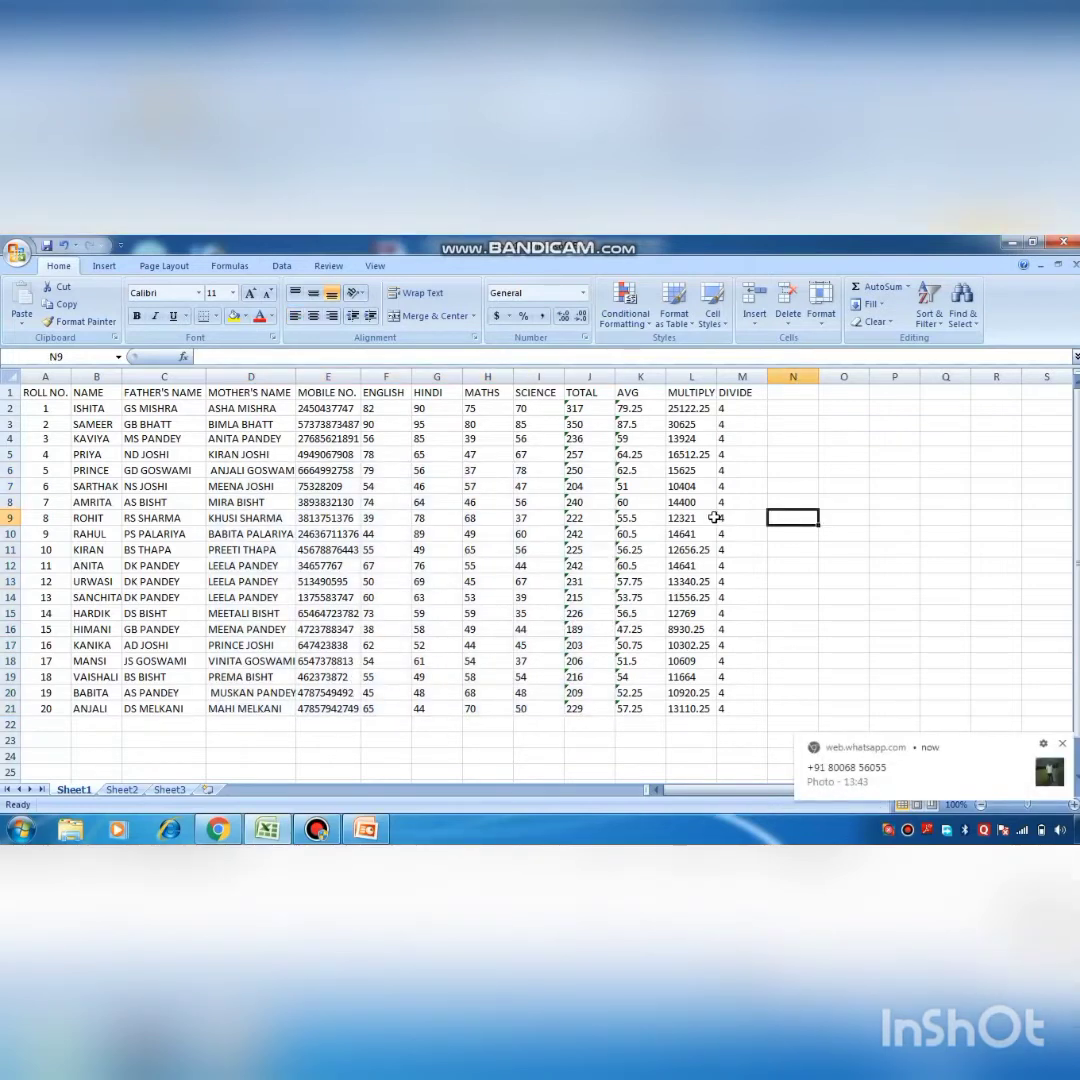
Select the whole of row 4, followed by entire columns C, D and E one at a time.
{"action": "left_click", "coordinate": [8, 438]}
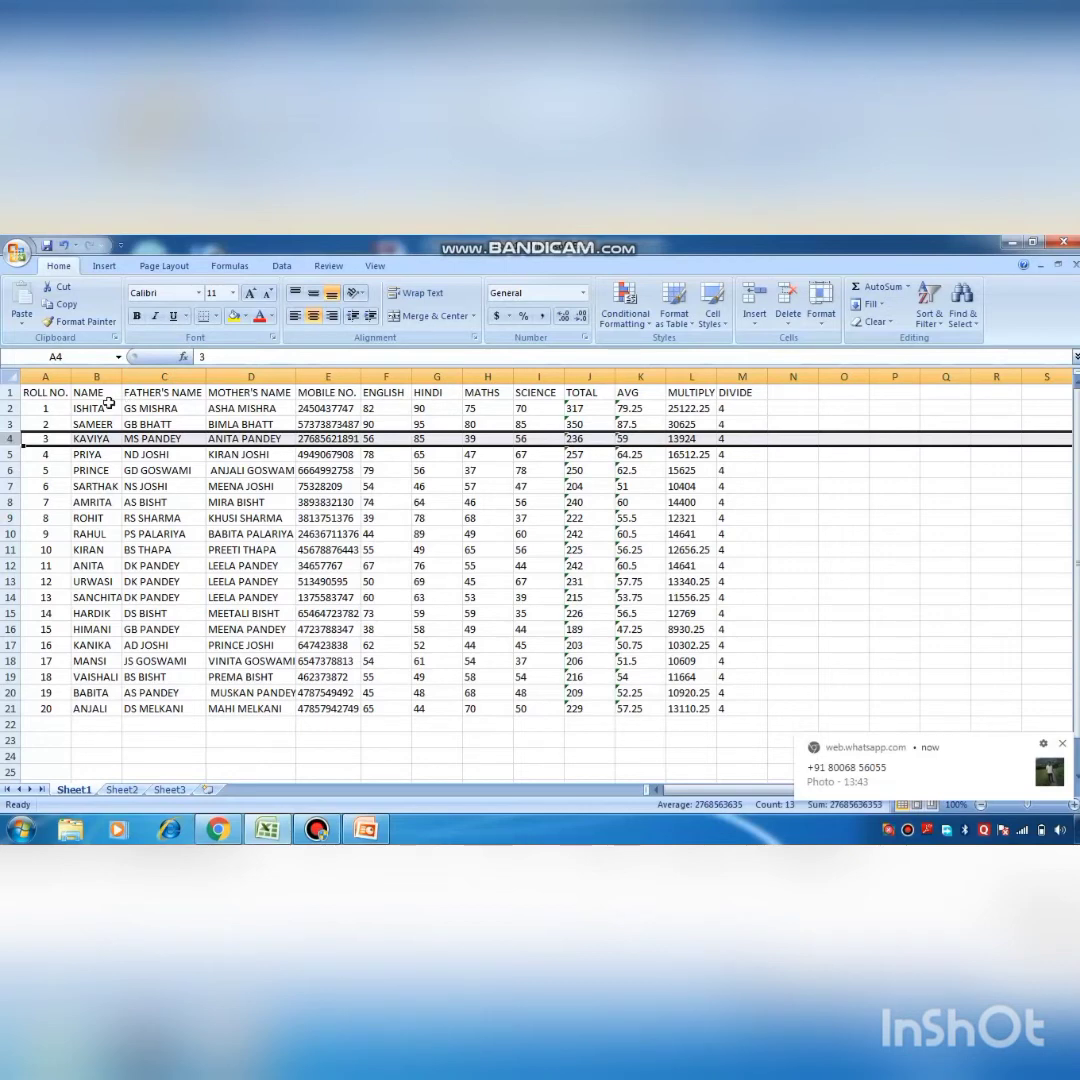
{"action": "left_click", "coordinate": [165, 377]}
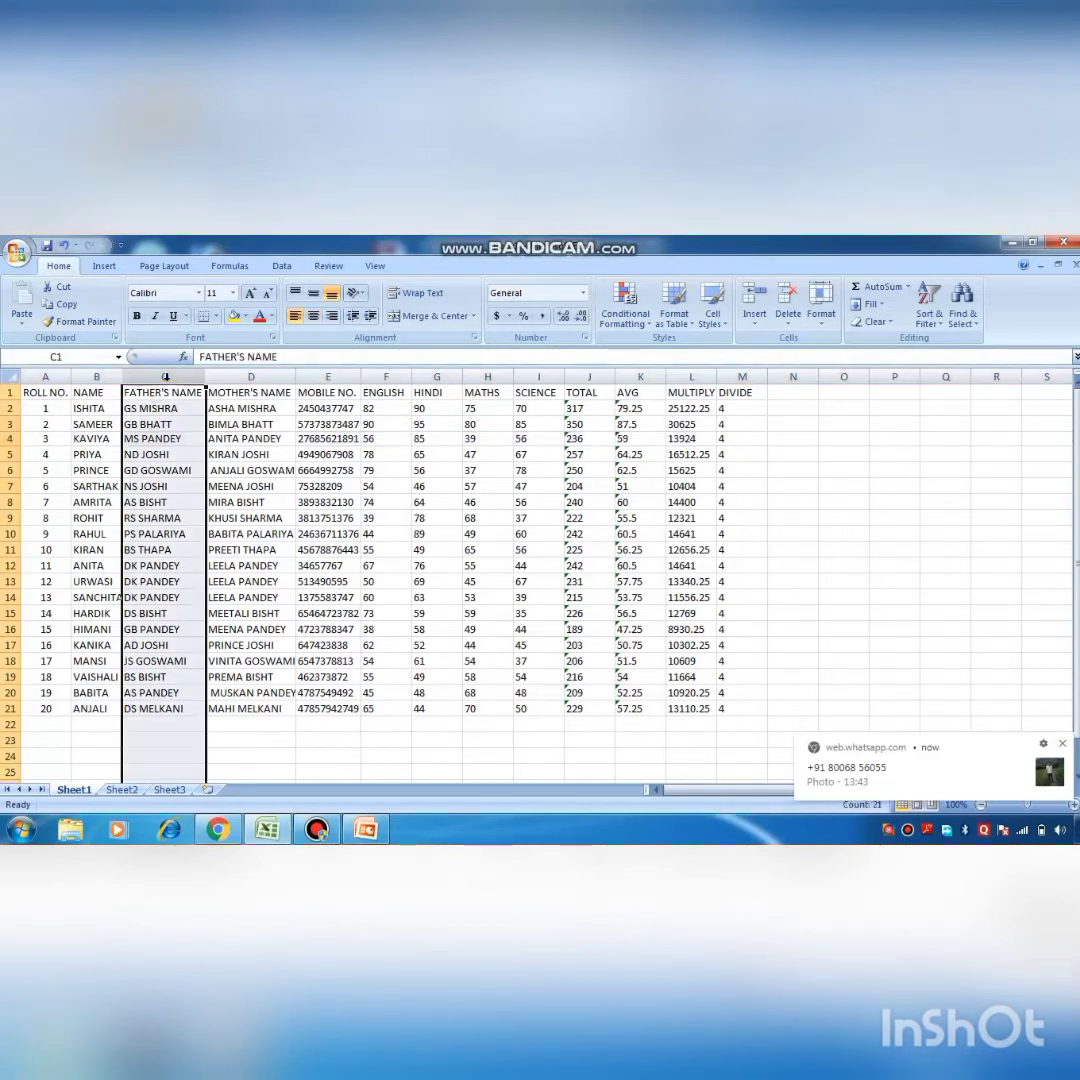
{"action": "left_click", "coordinate": [251, 377]}
{"action": "left_click", "coordinate": [329, 377]}
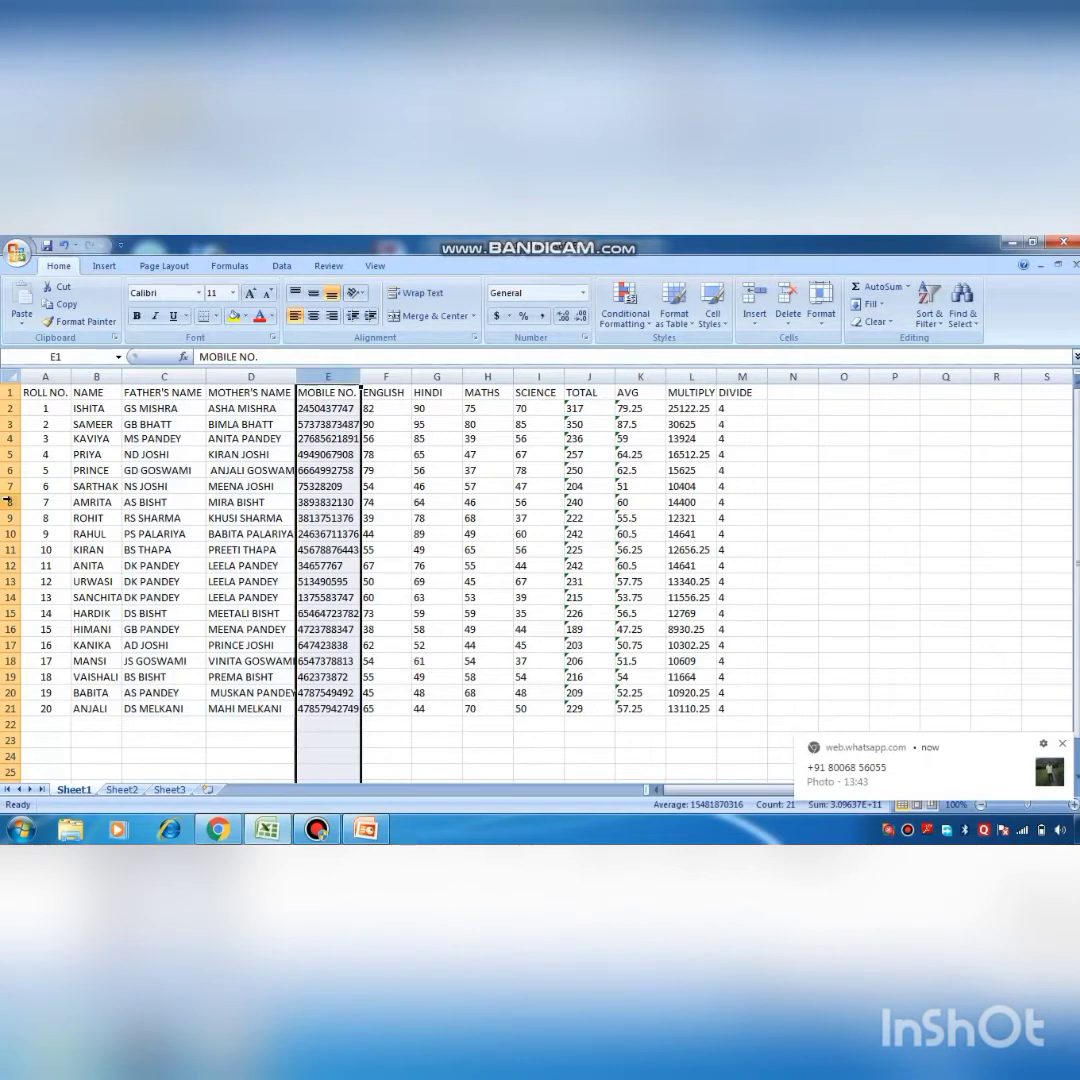
Select the whole of row 8 in the student table.
{"action": "left_click", "coordinate": [14, 509]}
{"action": "left_click_drag", "start_coordinate": [9, 510], "coordinate": [9, 510]}
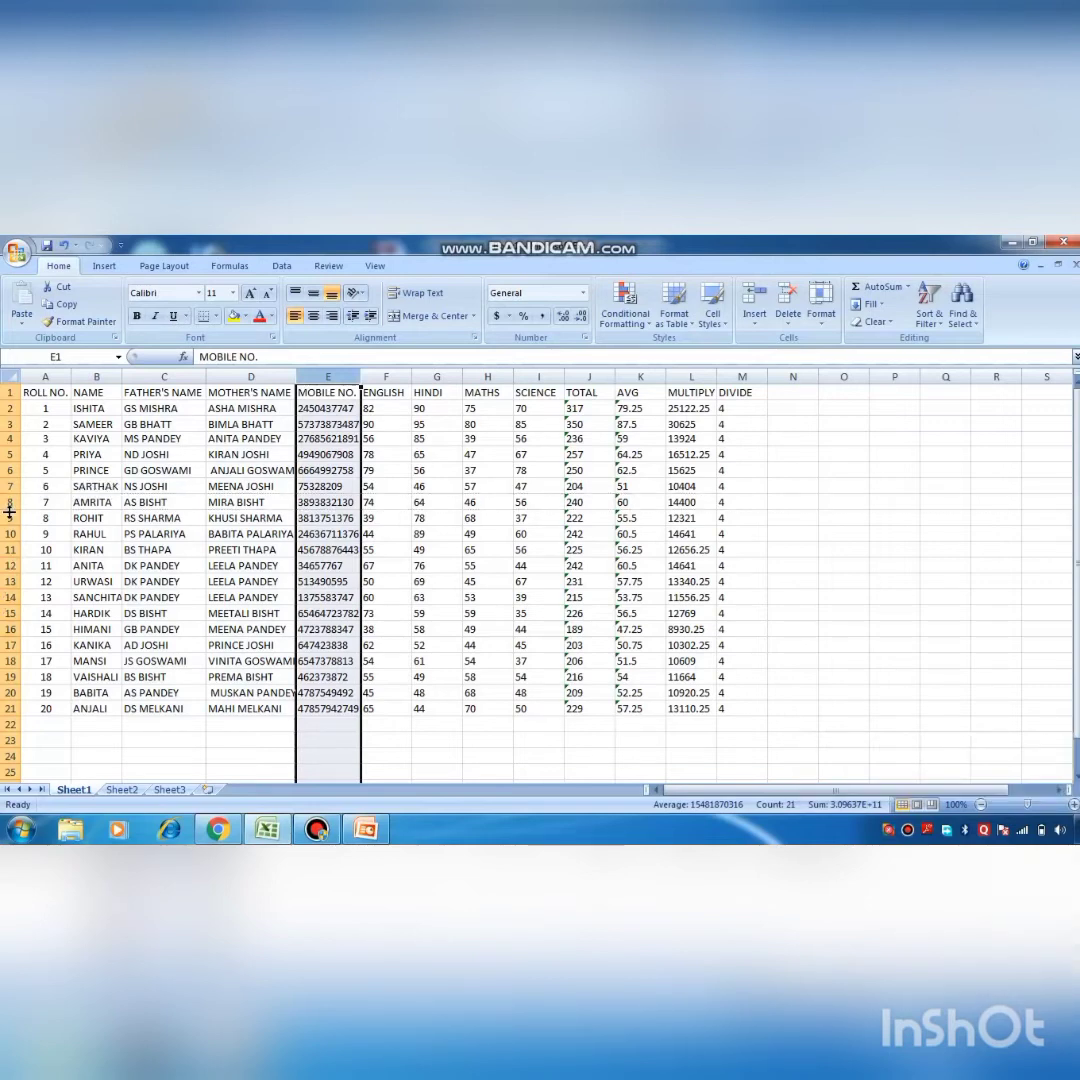
{"action": "left_click", "coordinate": [125, 522]}
{"action": "left_click", "coordinate": [11, 510]}
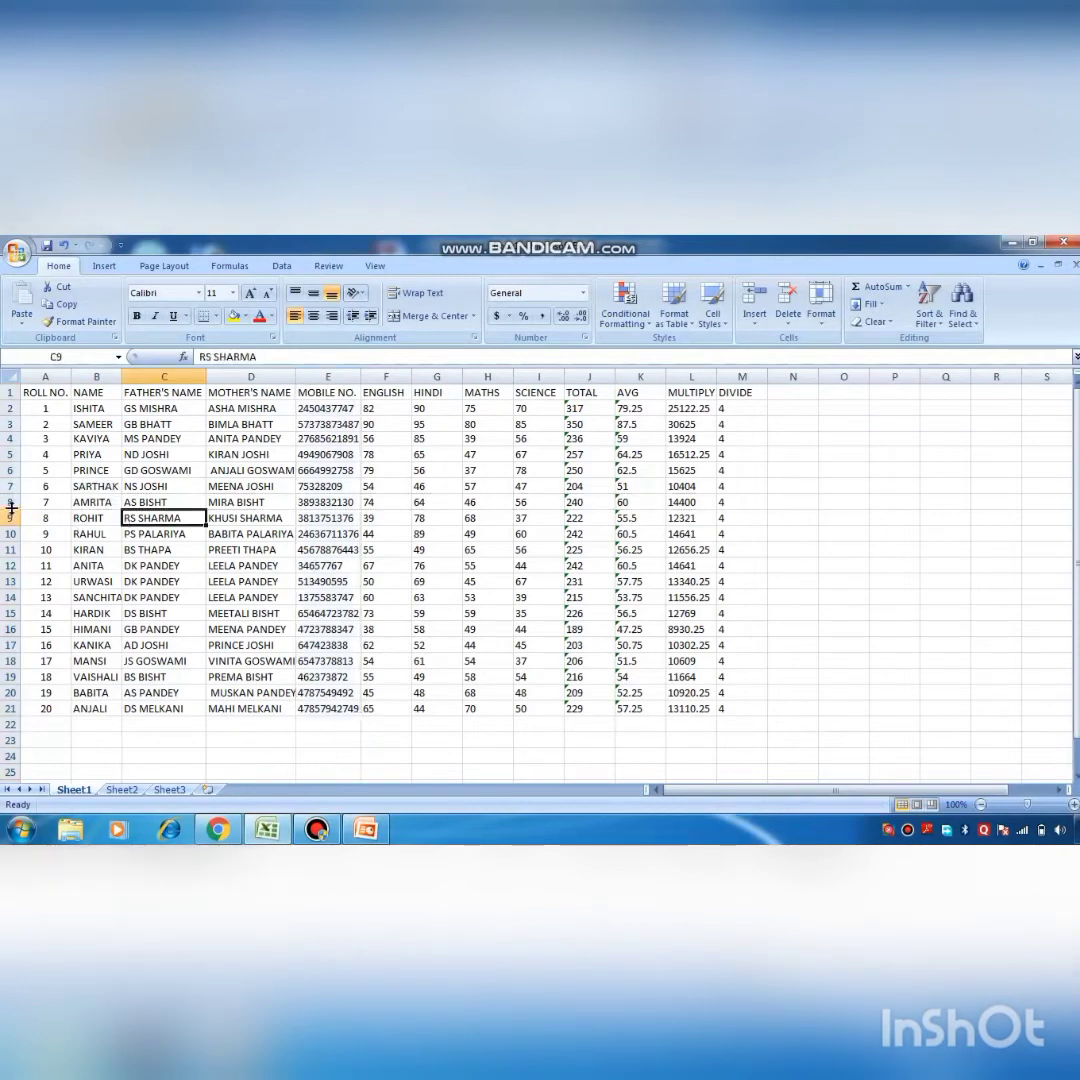
{"action": "left_click", "coordinate": [8, 501]}
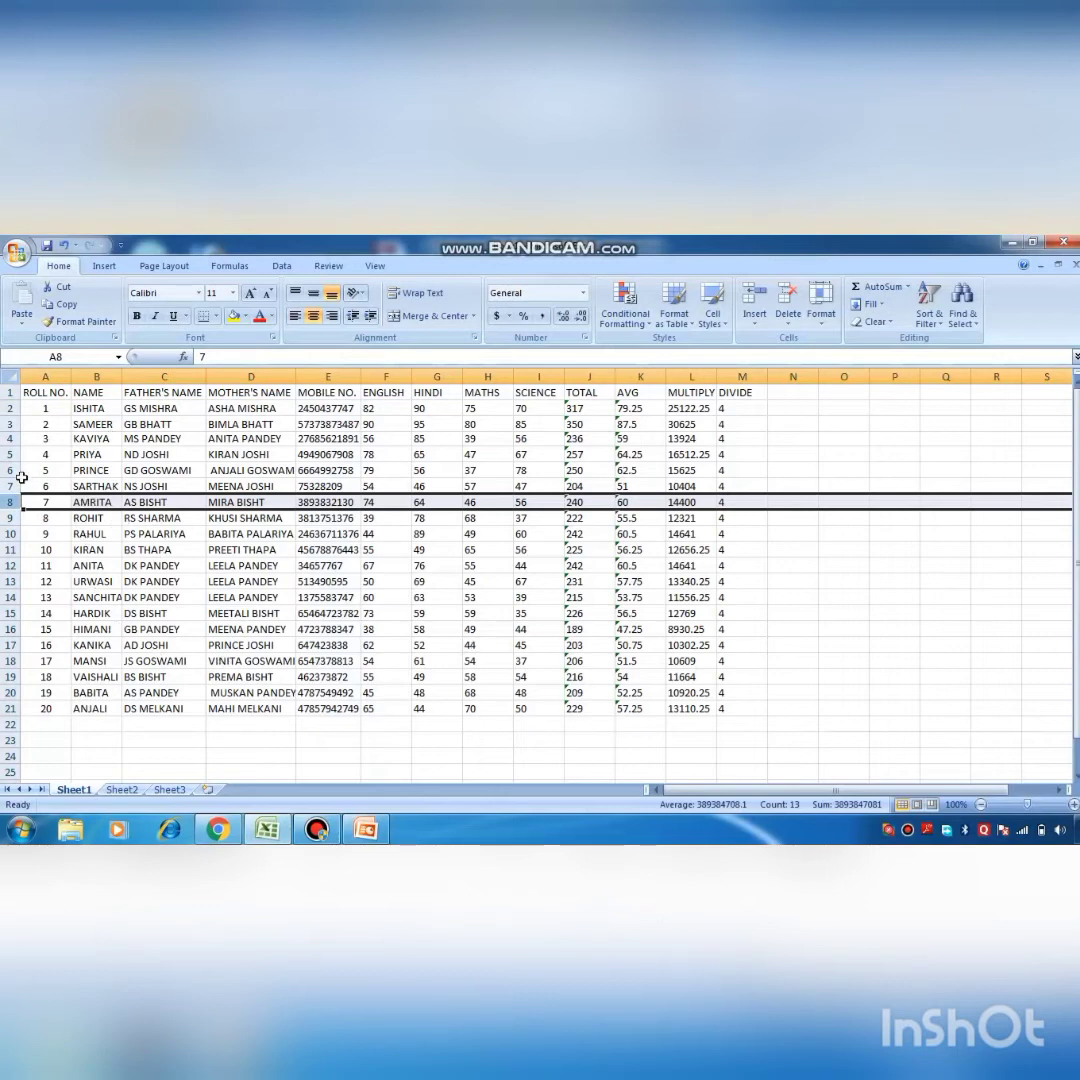
Select all cells of the worksheet at once, then deselect them by choosing an empty cell in column N.
{"action": "left_click", "coordinate": [10, 377]}
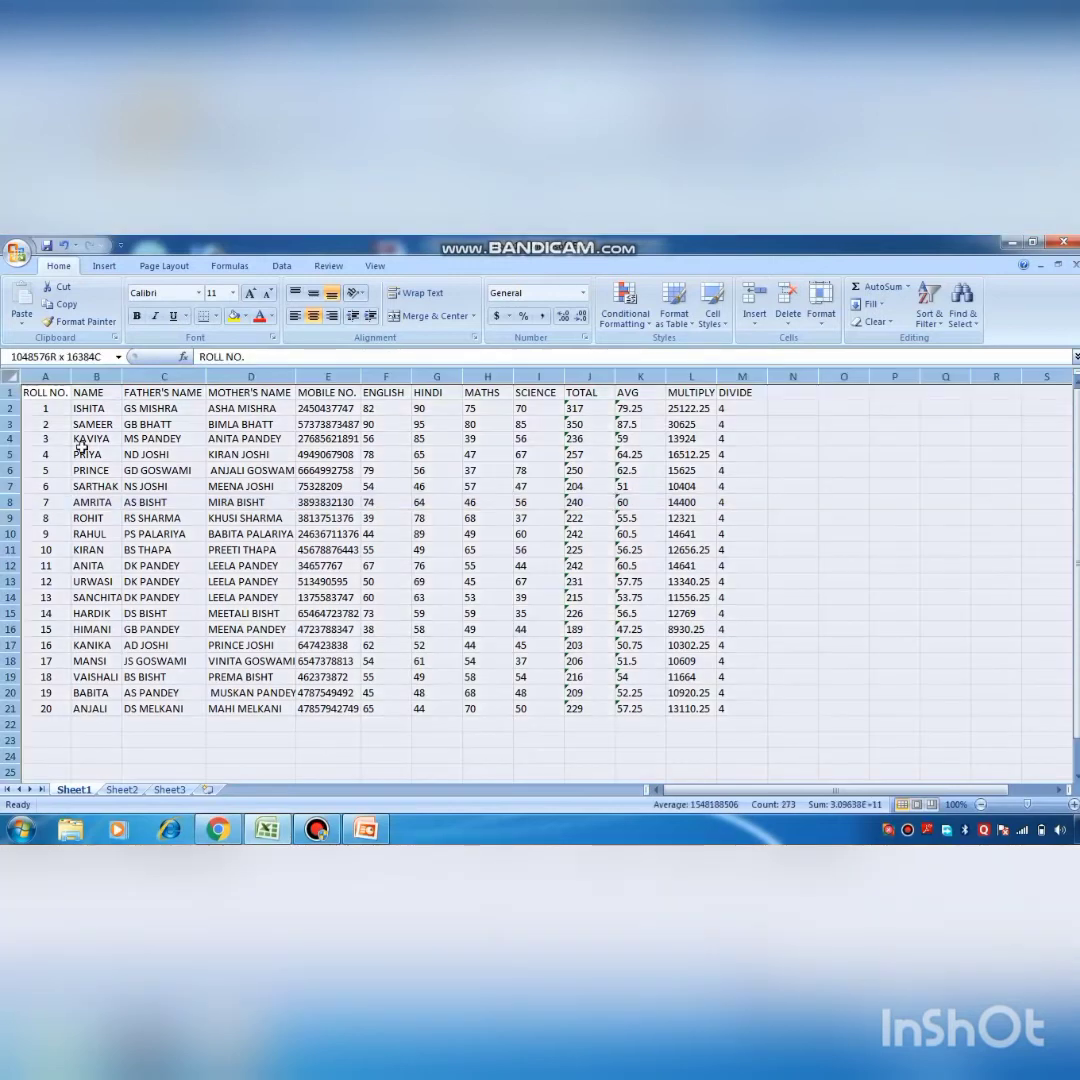
{"action": "left_click", "coordinate": [82, 451]}
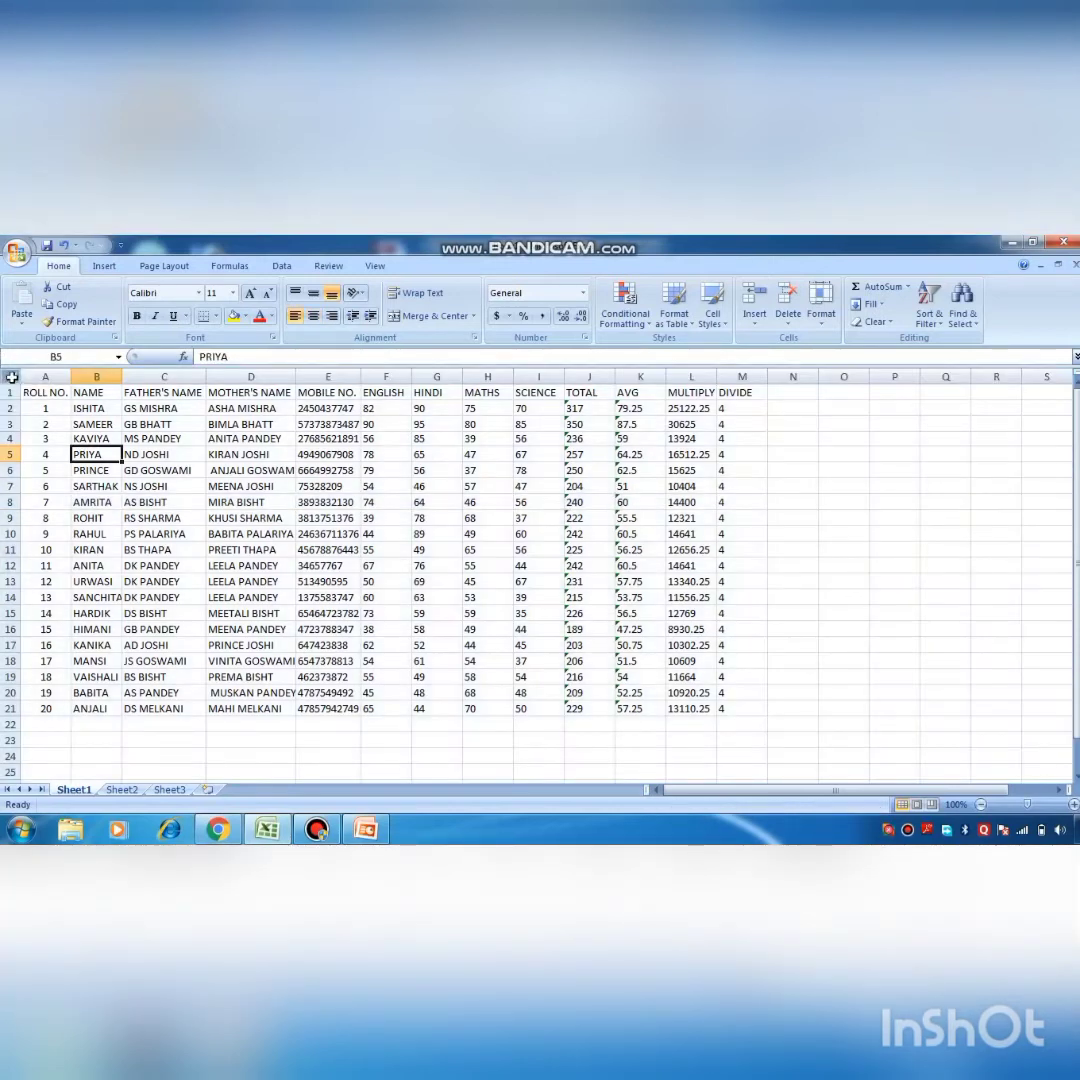
{"action": "left_click", "coordinate": [10, 377]}
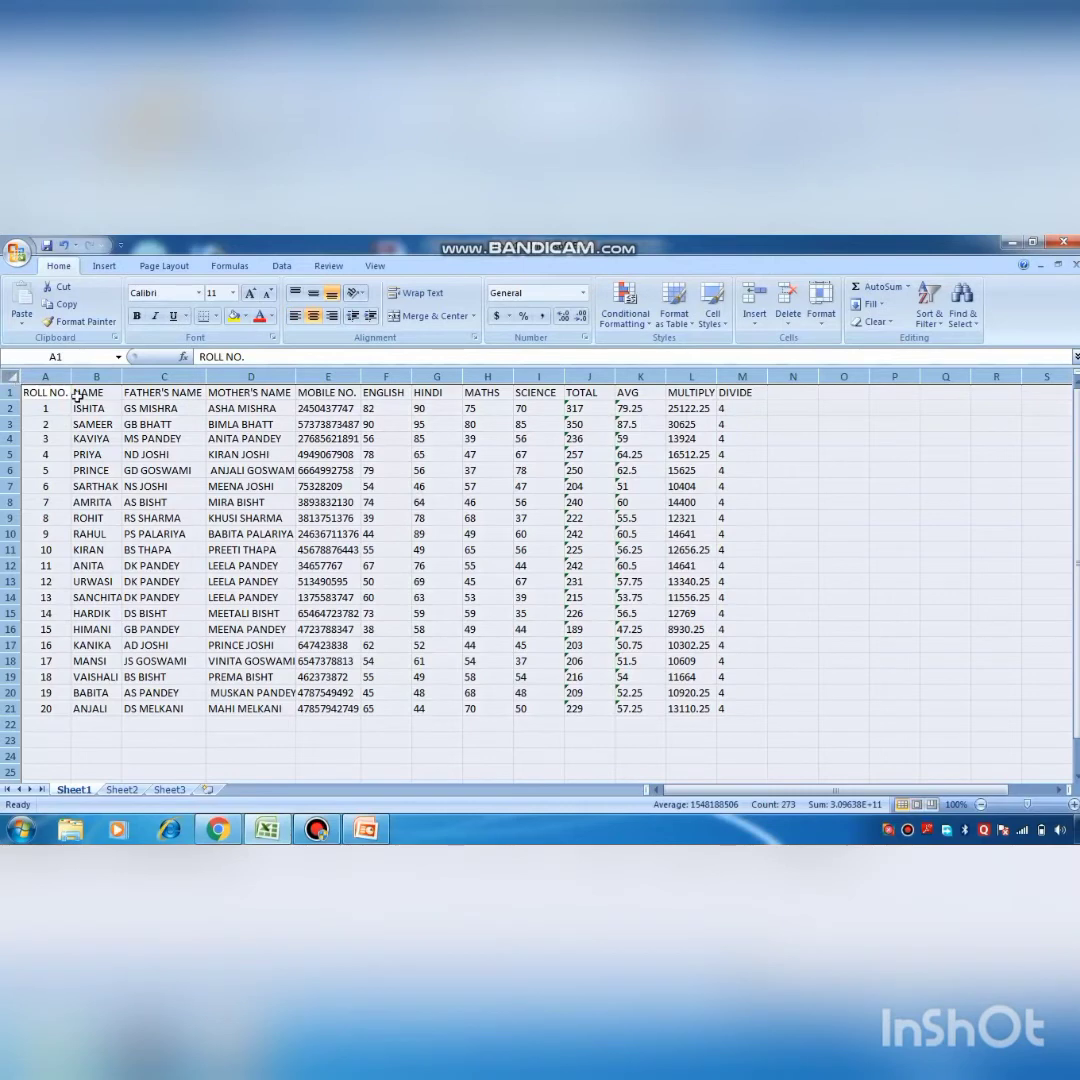
{"action": "left_click", "coordinate": [12, 377]}
{"action": "left_click", "coordinate": [813, 564]}
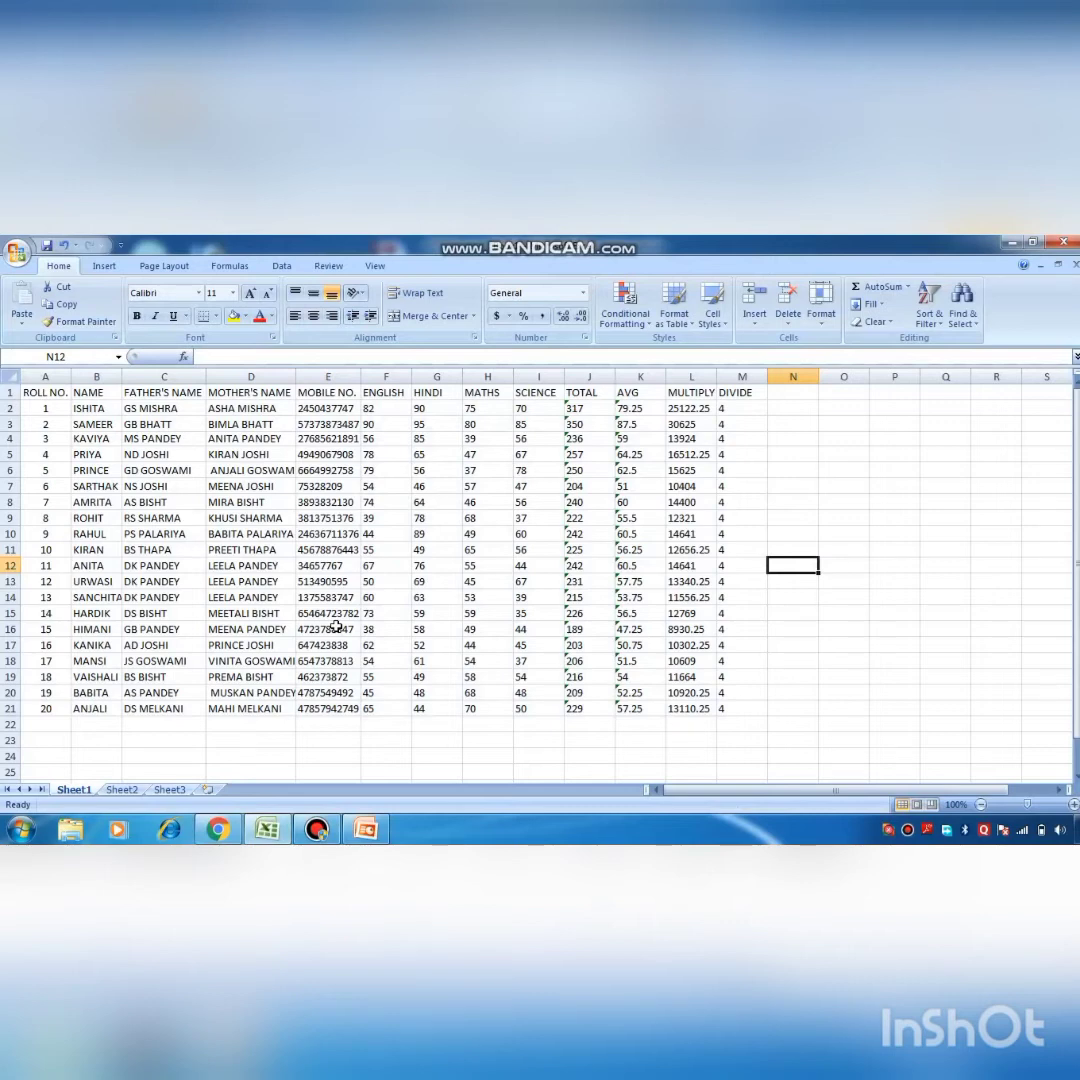
{"action": "left_click", "coordinate": [815, 456]}
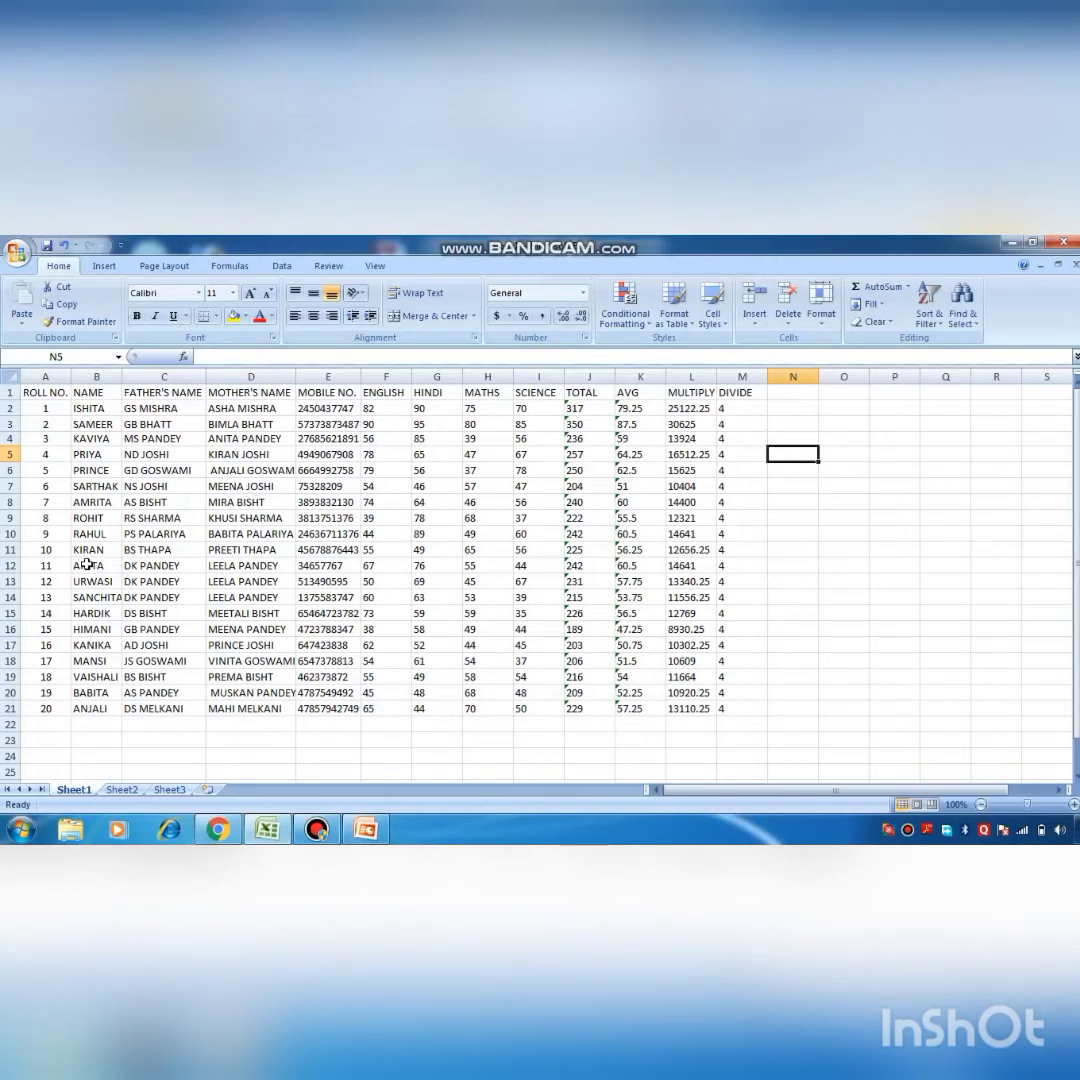
Use Clear All on the range A14:M22 to remove the student records from roll number 13 onward.
{"action": "left_click_drag", "start_coordinate": [45, 598], "coordinate": [762, 727]}
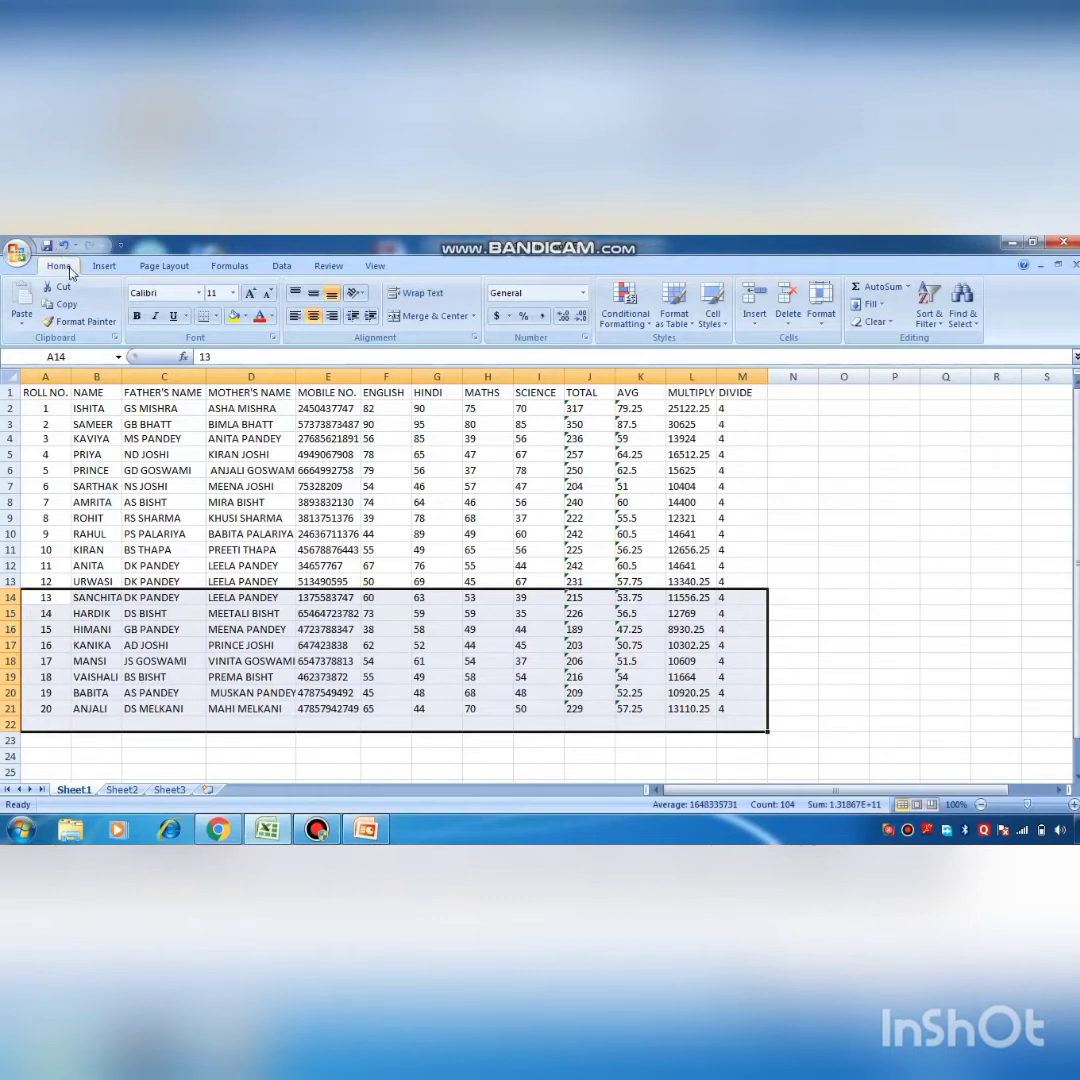
{"action": "left_click", "coordinate": [889, 322]}
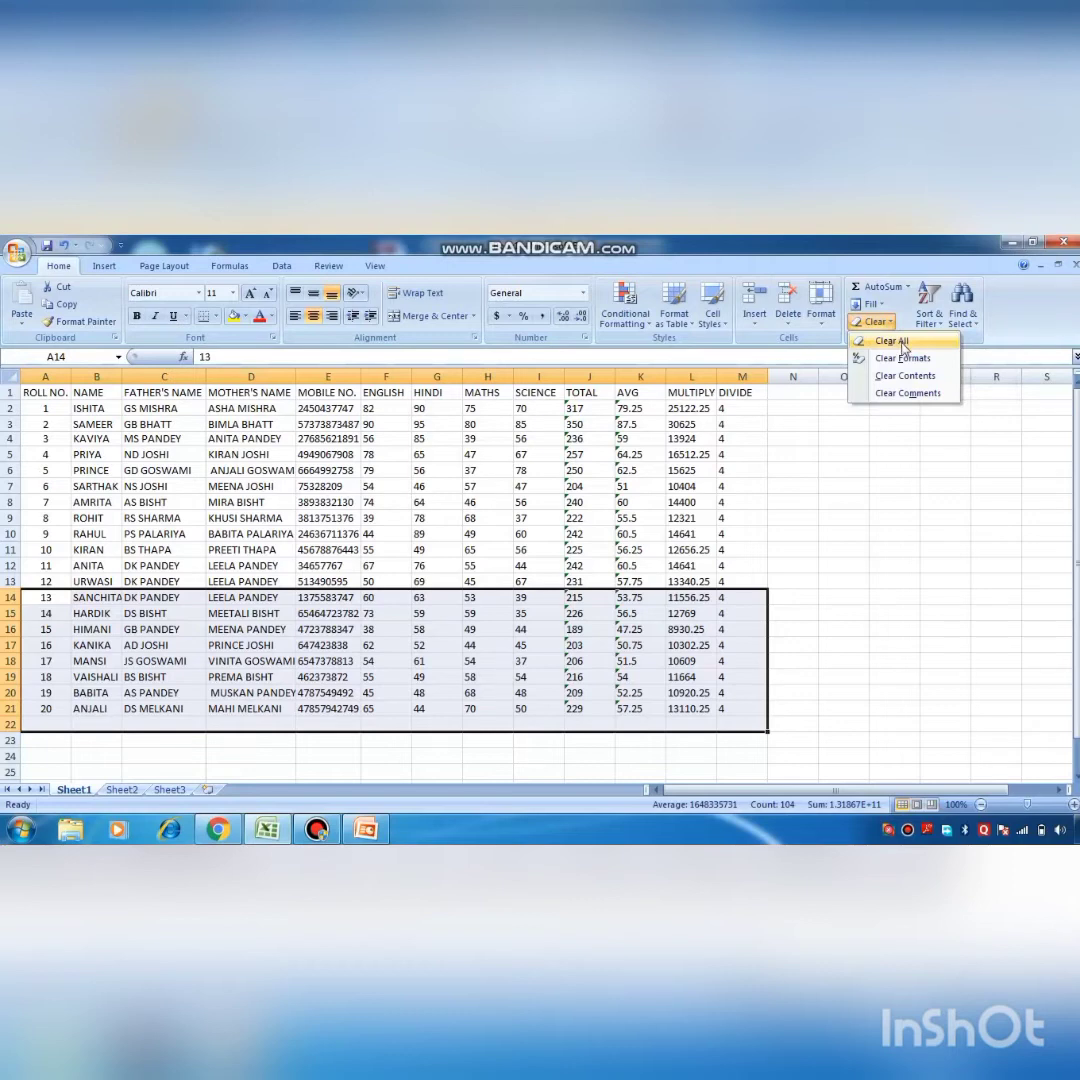
{"action": "left_click", "coordinate": [892, 341]}
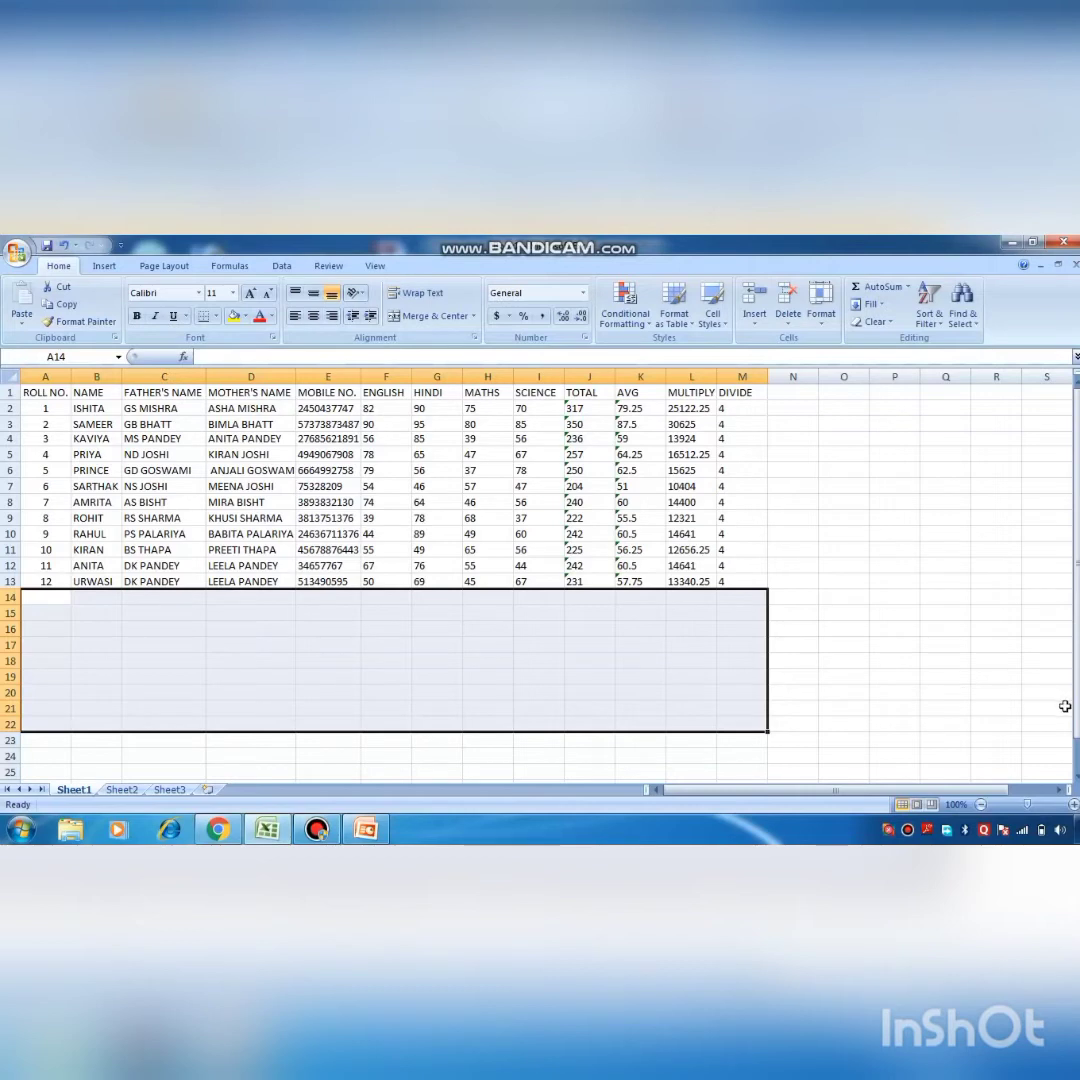
{"action": "left_click", "coordinate": [1003, 690]}
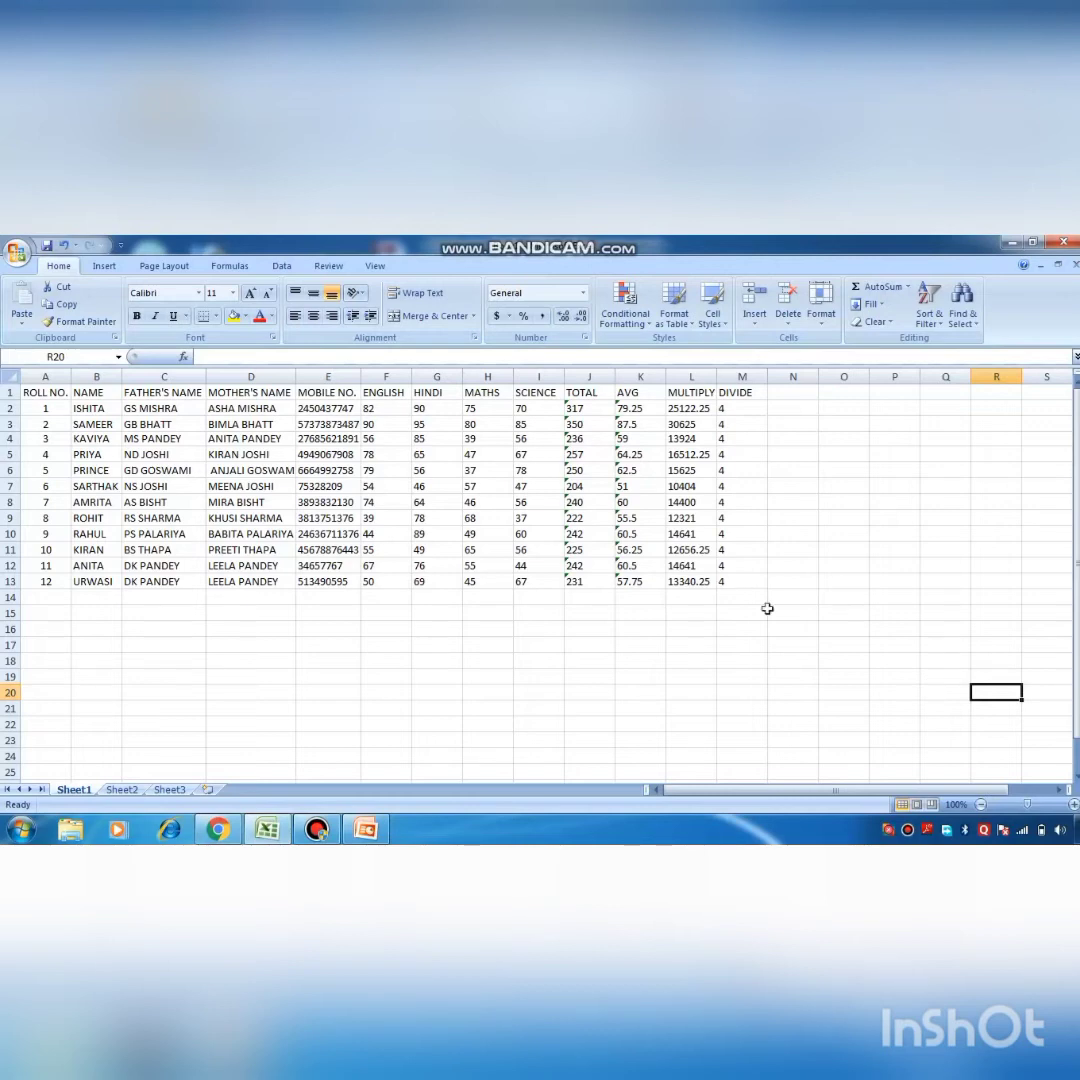
{"action": "left_click", "coordinate": [498, 693]}
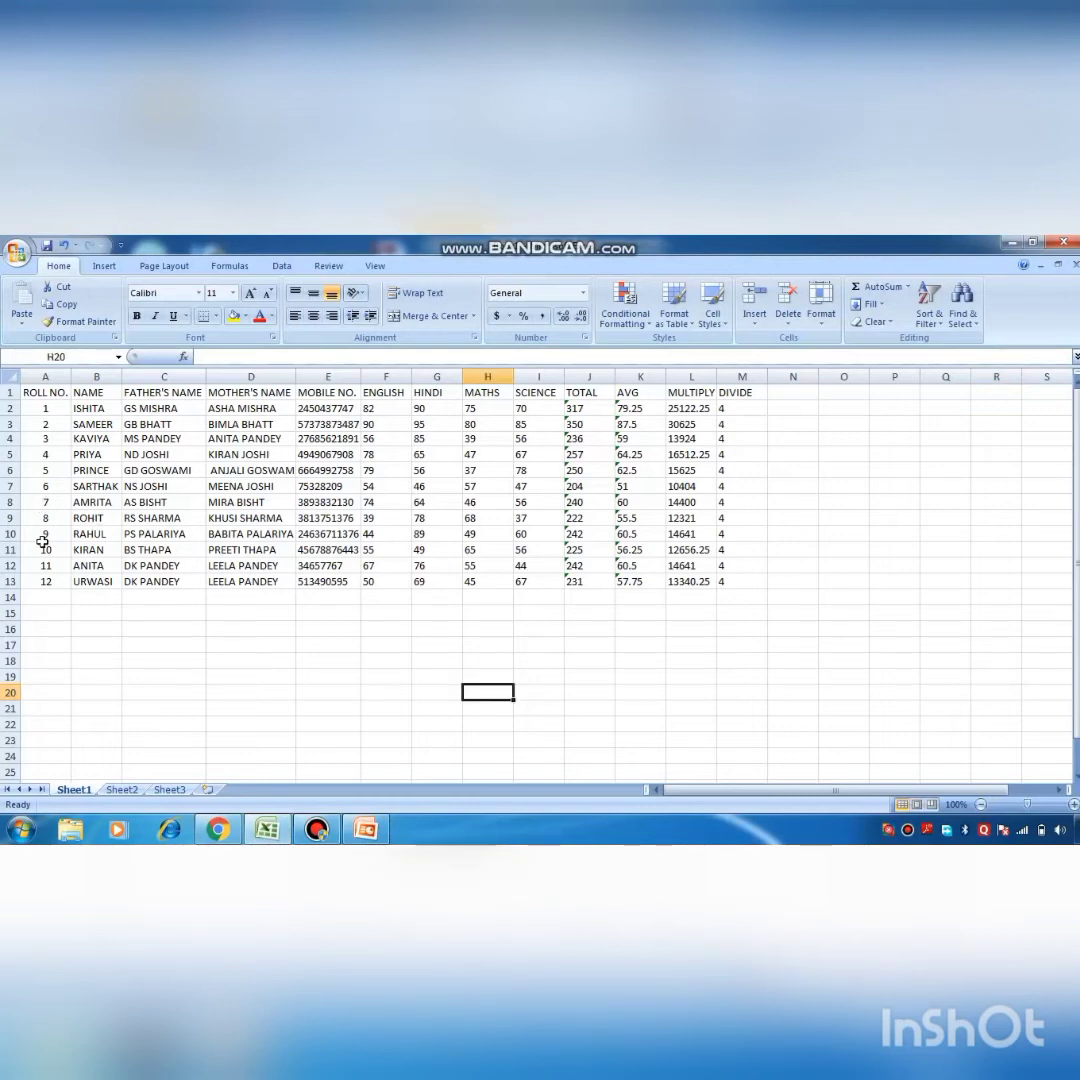
Cut the student records in A8:M13 and paste them starting at cell A16.
{"action": "left_click_drag", "start_coordinate": [42, 503], "coordinate": [720, 578]}
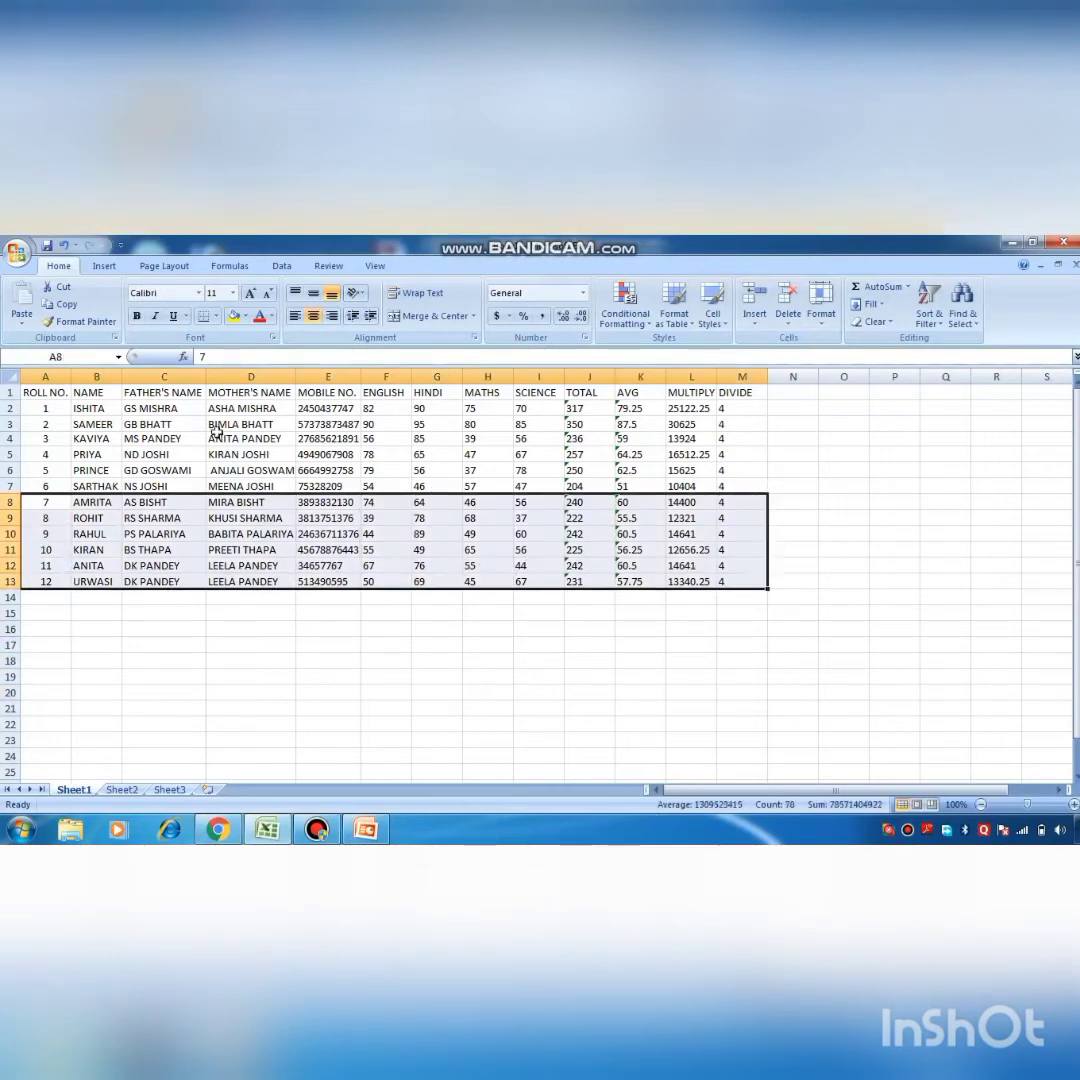
{"action": "left_click", "coordinate": [62, 290]}
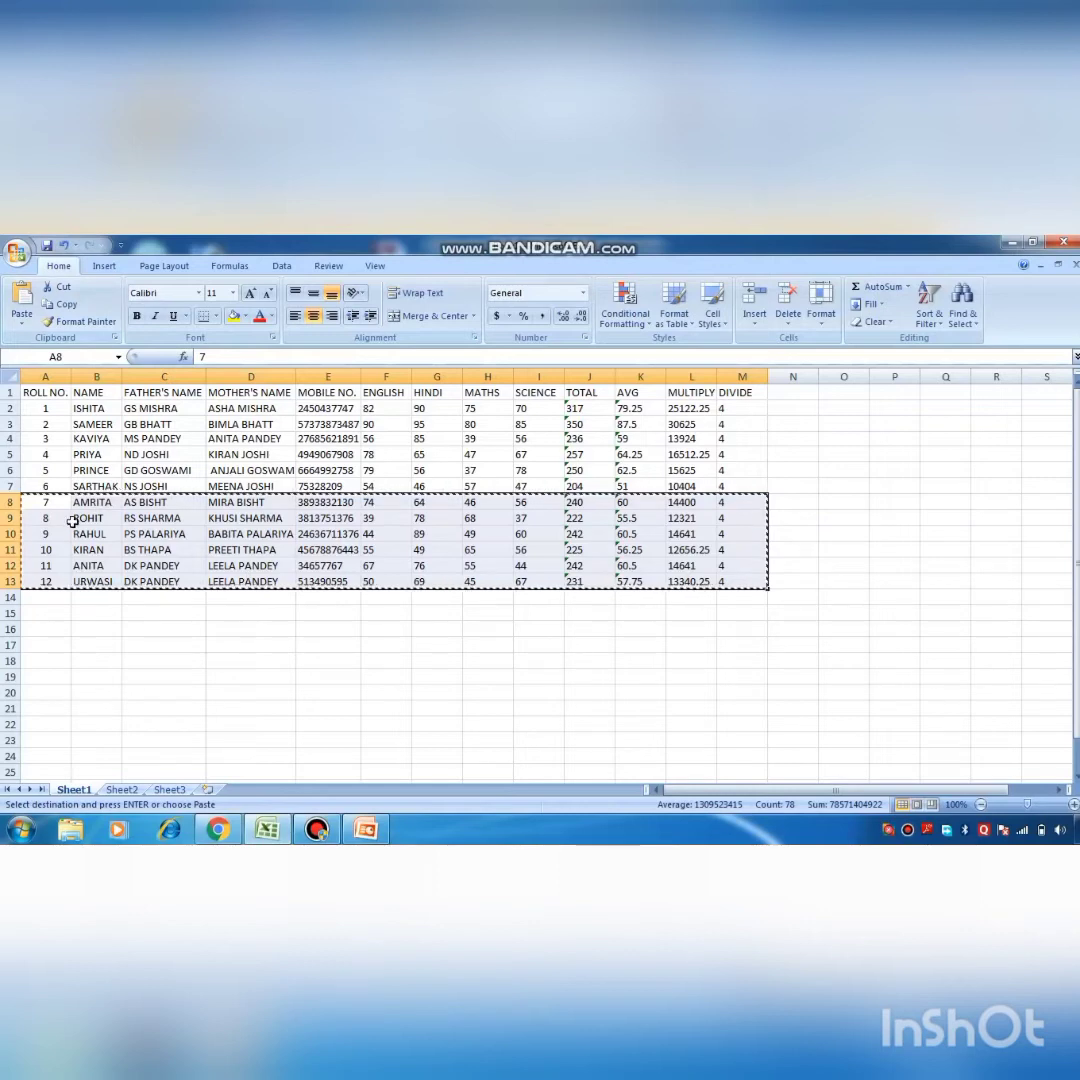
{"action": "left_click", "coordinate": [30, 629]}
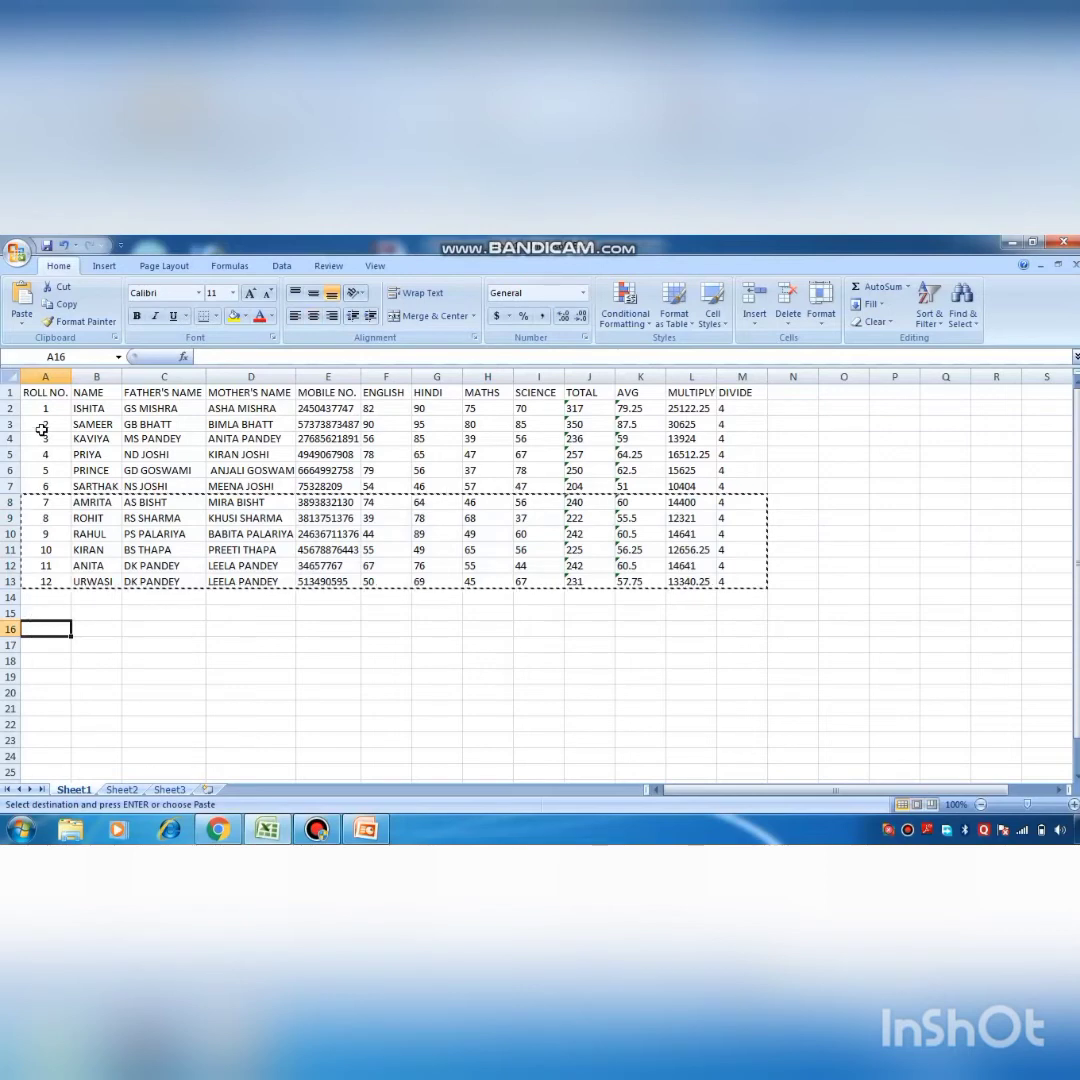
{"action": "left_click", "coordinate": [23, 297]}
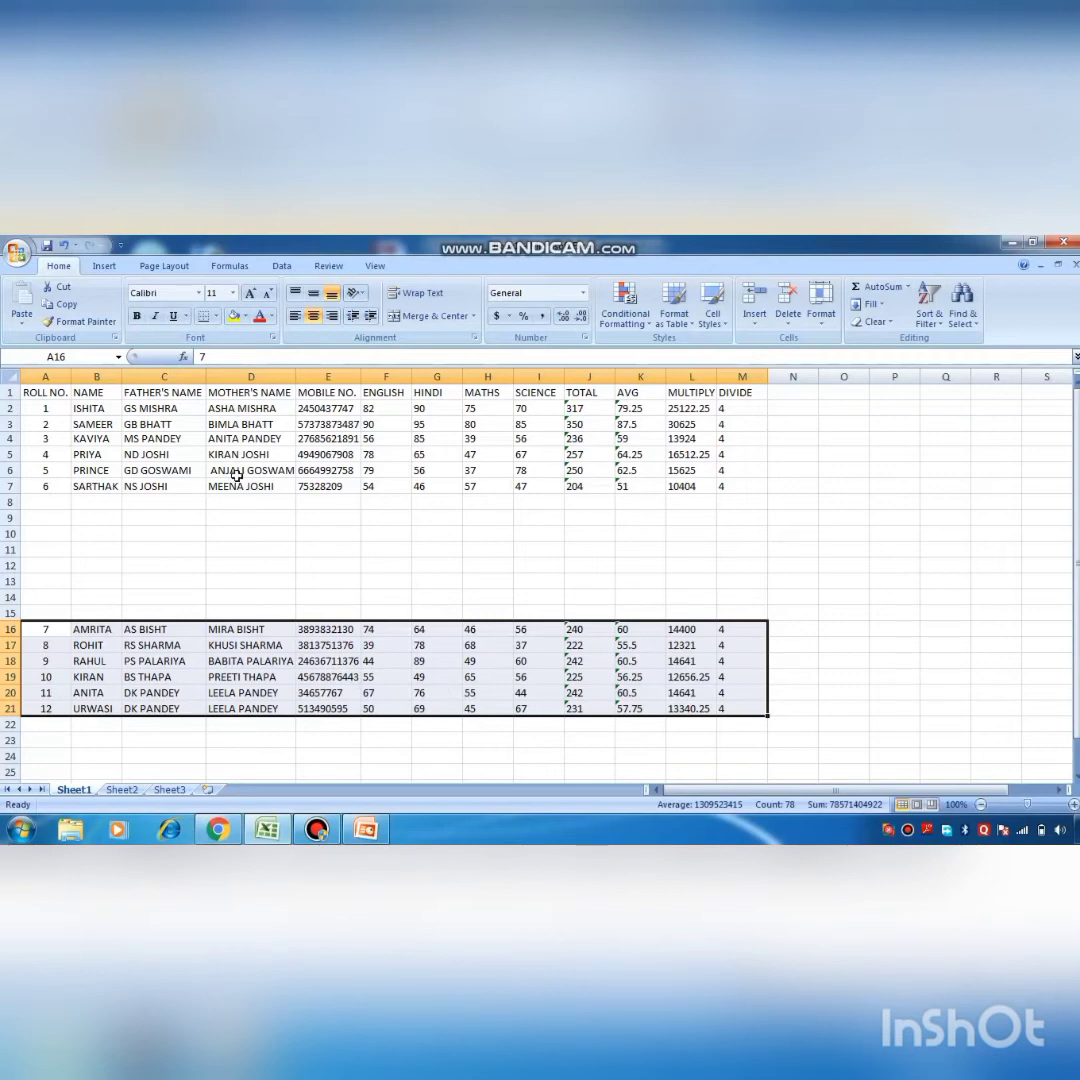
Undo the move of the cut records and deselect the range.
{"action": "key", "text": "ctrl+z"}
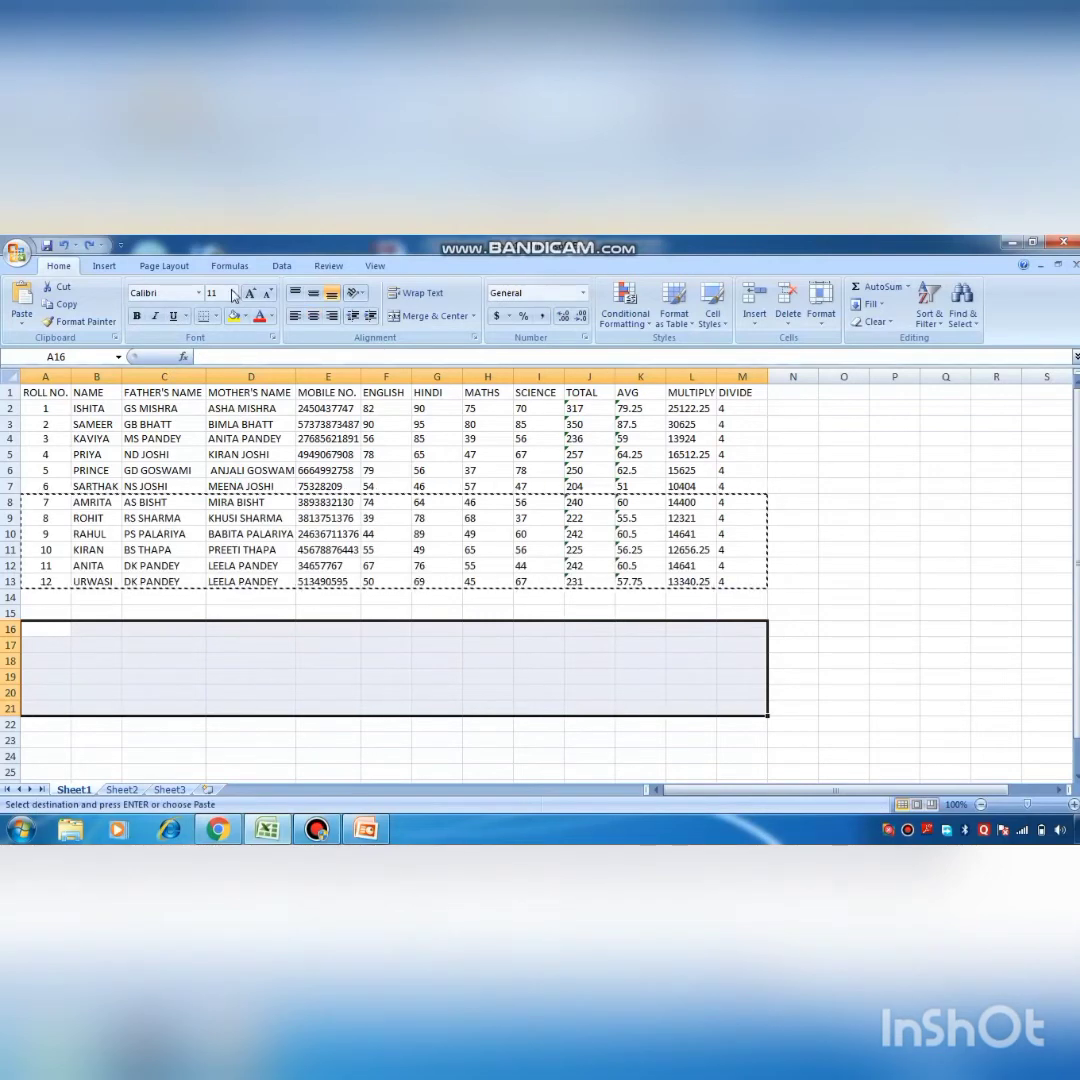
{"action": "left_click", "coordinate": [935, 518]}
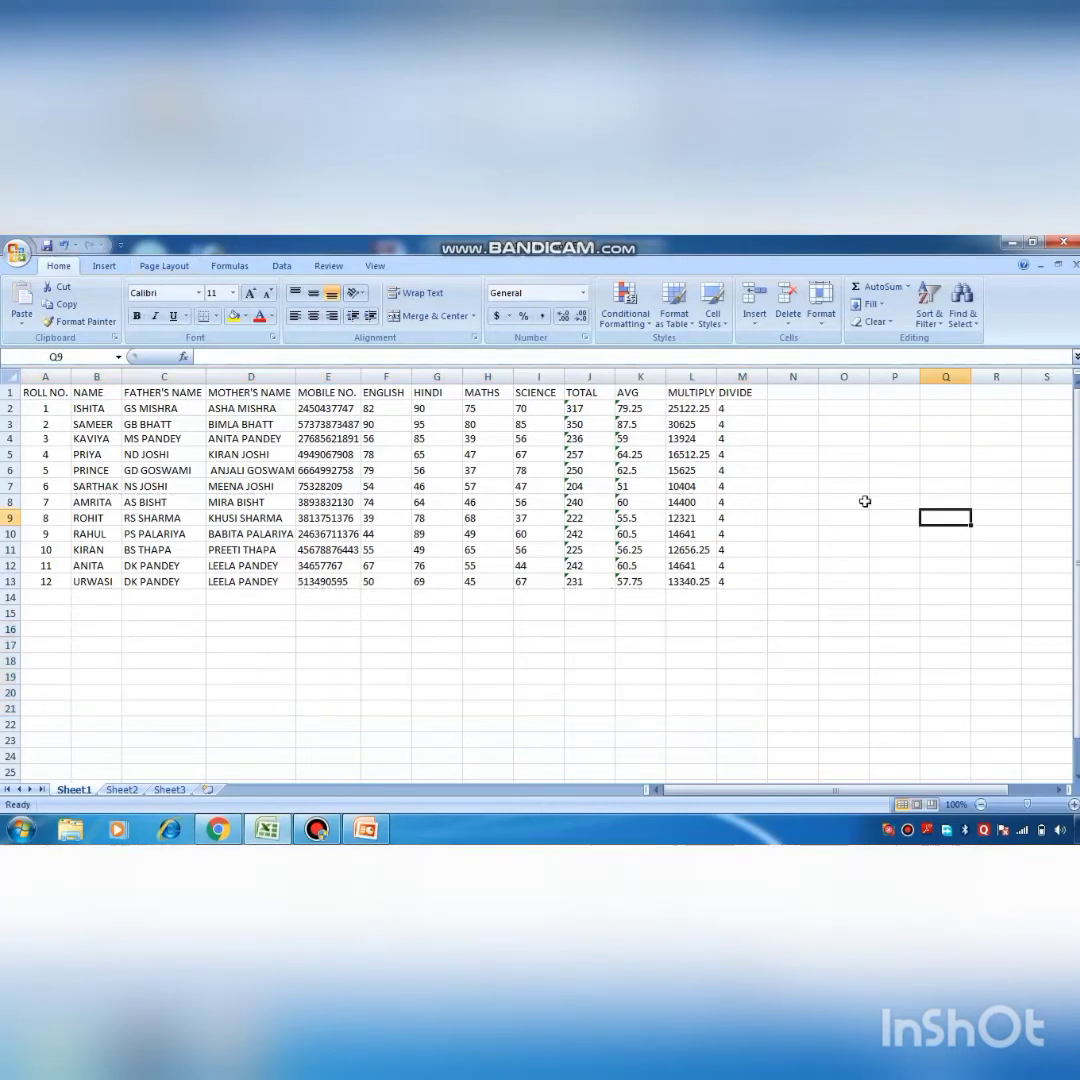
Insert a blank row at row 3, directly below the record with roll number 1.
{"action": "left_click", "coordinate": [7, 424]}
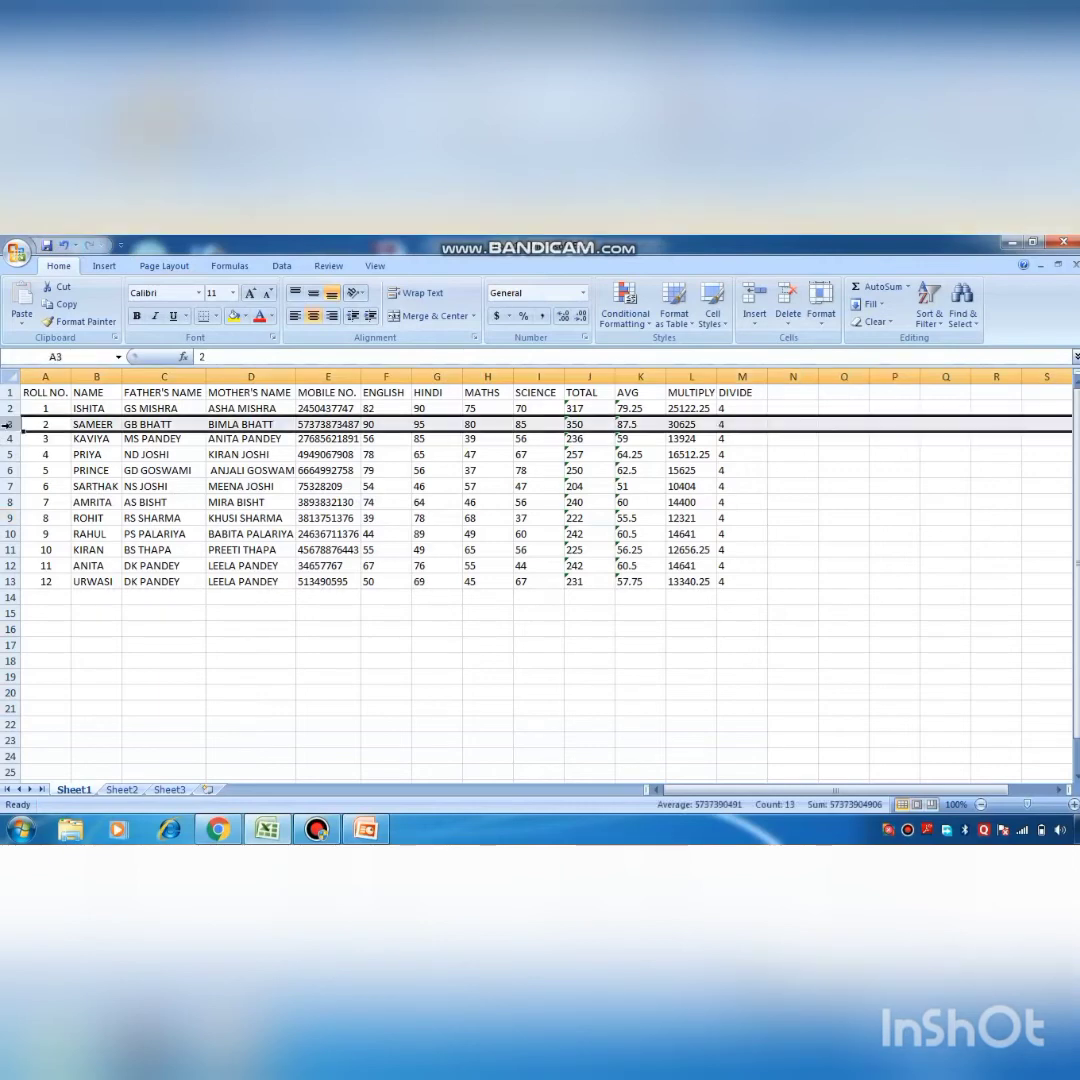
{"action": "right_click", "coordinate": [7, 424]}
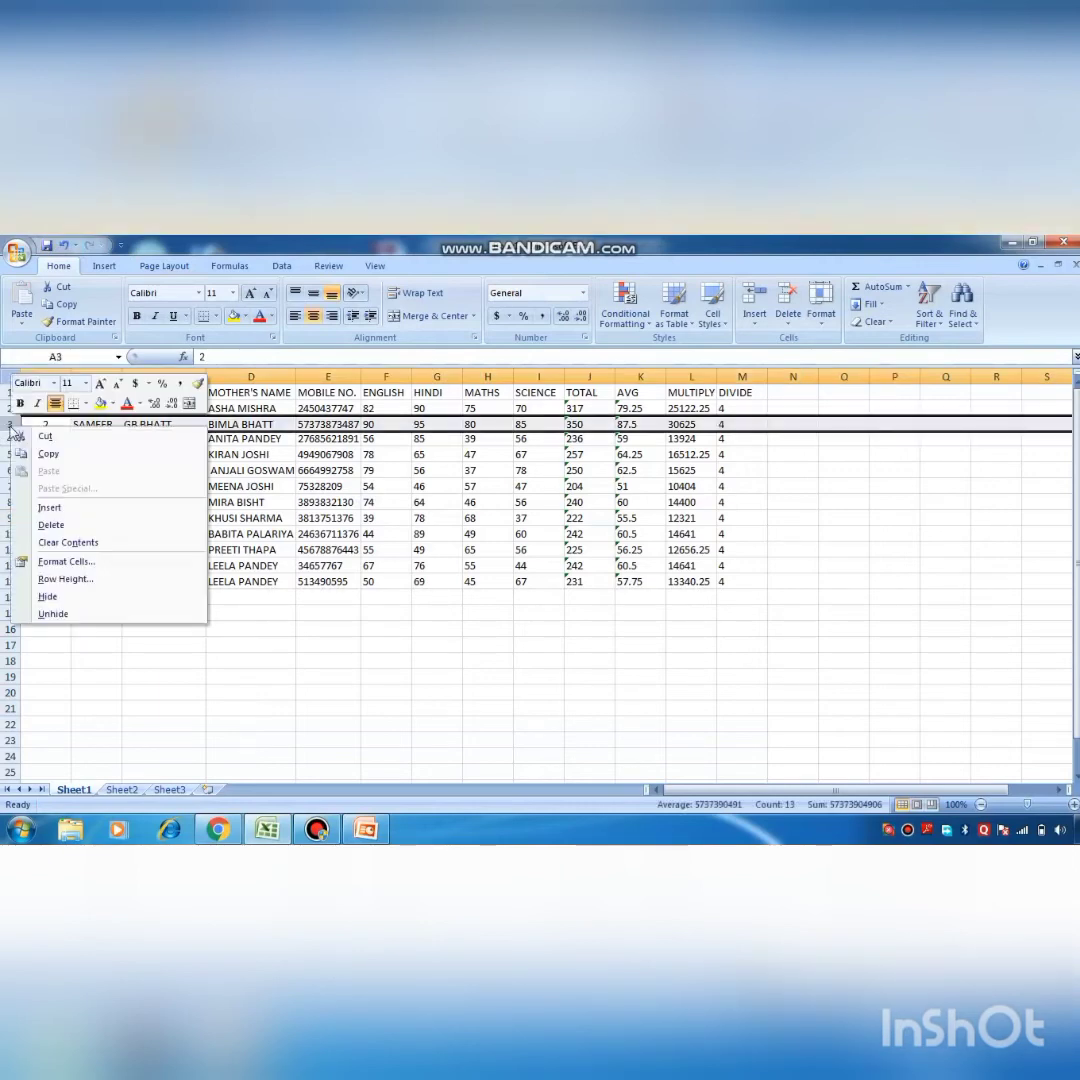
{"action": "left_click", "coordinate": [55, 508]}
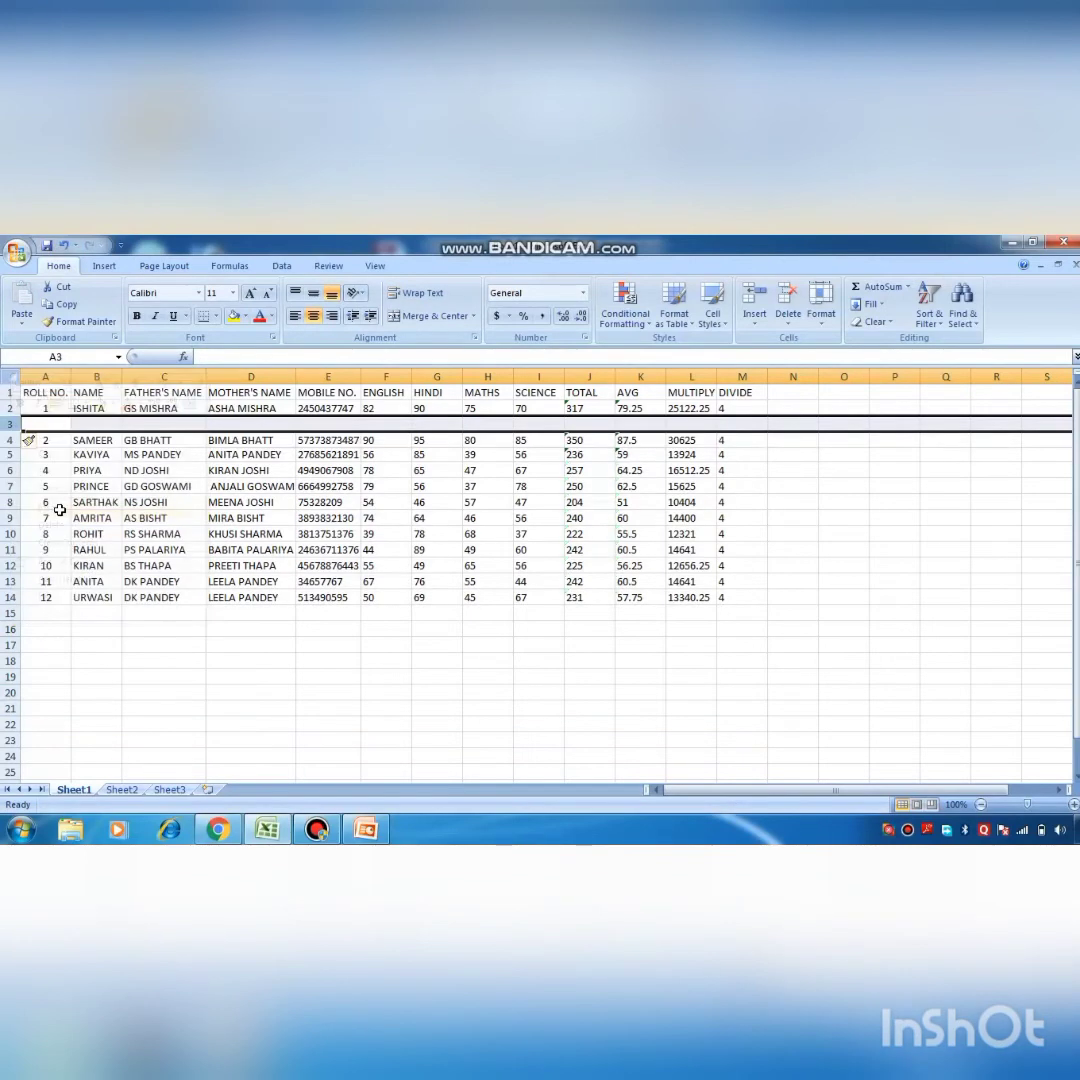
Insert a second blank sheet row at row 3, next to the existing blank one.
{"action": "left_click", "coordinate": [9, 495]}
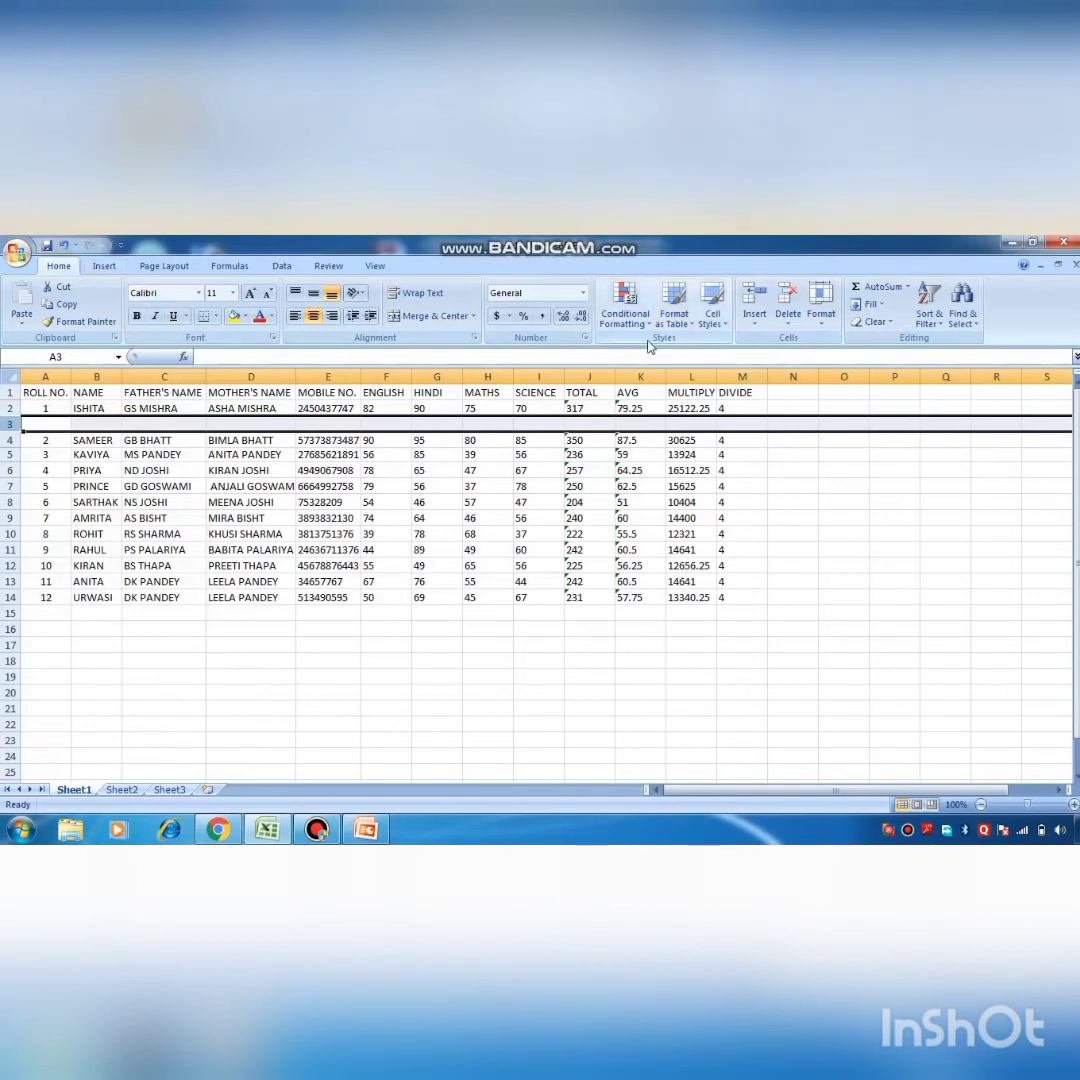
{"action": "left_click", "coordinate": [755, 318]}
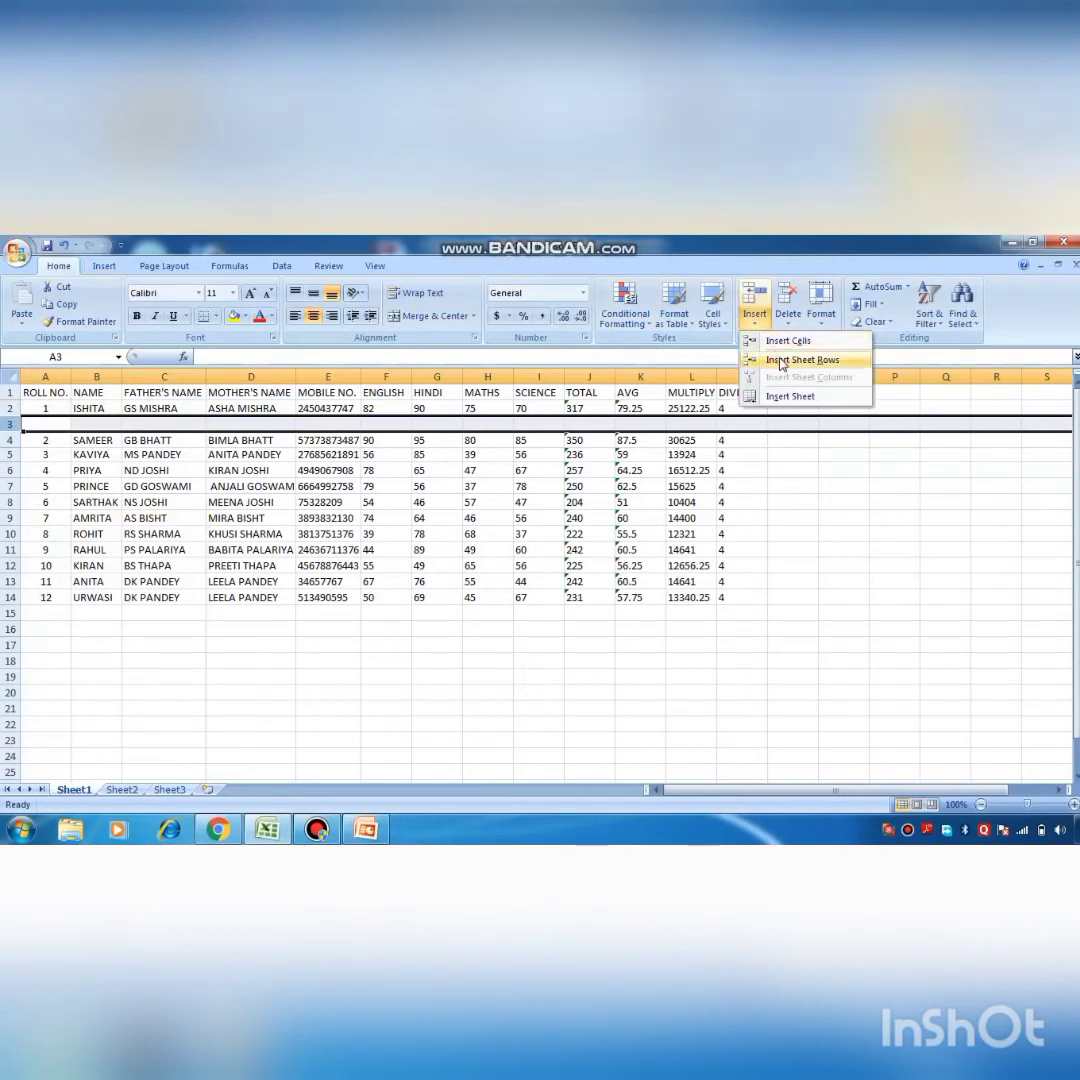
{"action": "left_click", "coordinate": [782, 362]}
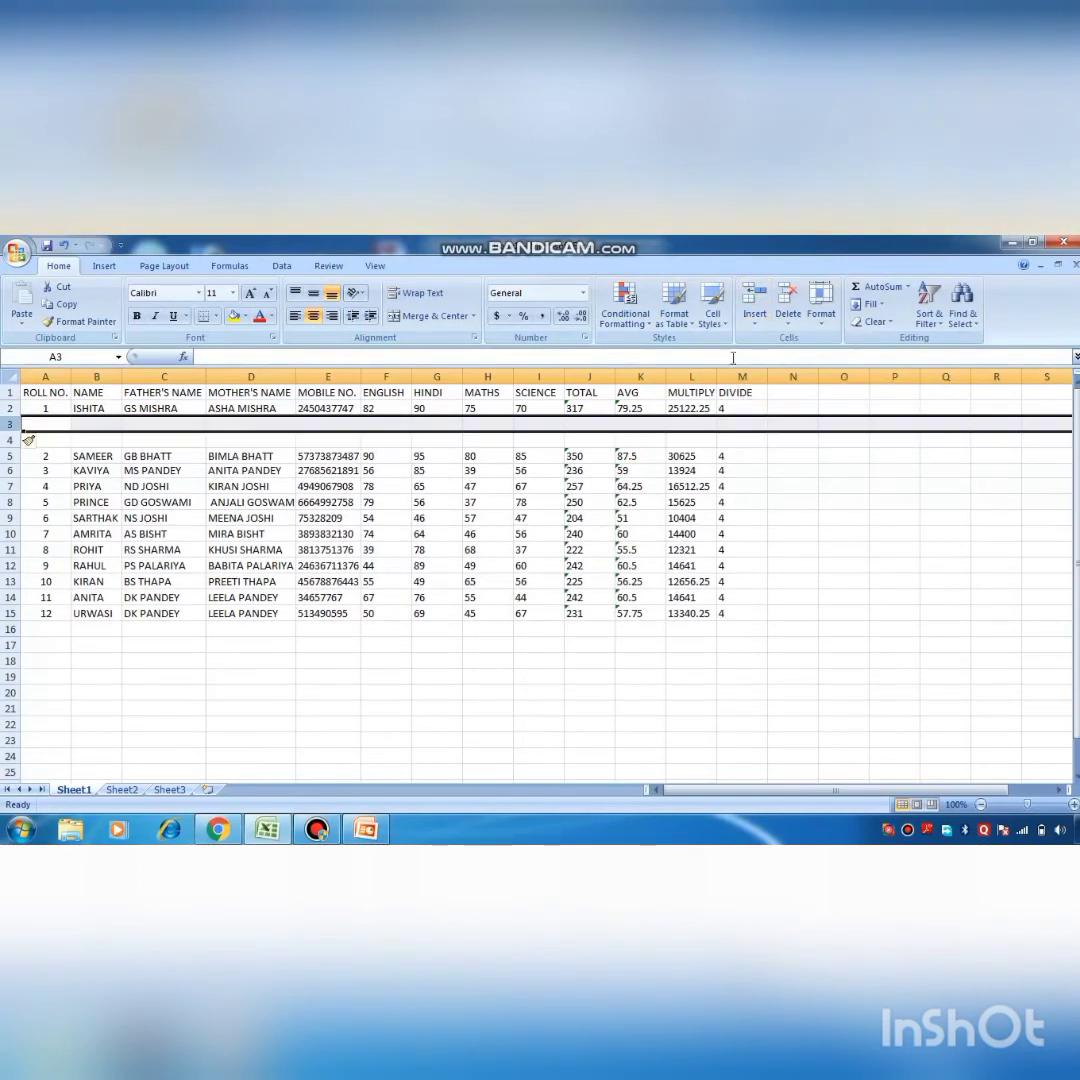
Insert a blank sheet column at column D, before the MOTHER'S NAME column, and deselect it.
{"action": "left_click", "coordinate": [241, 376]}
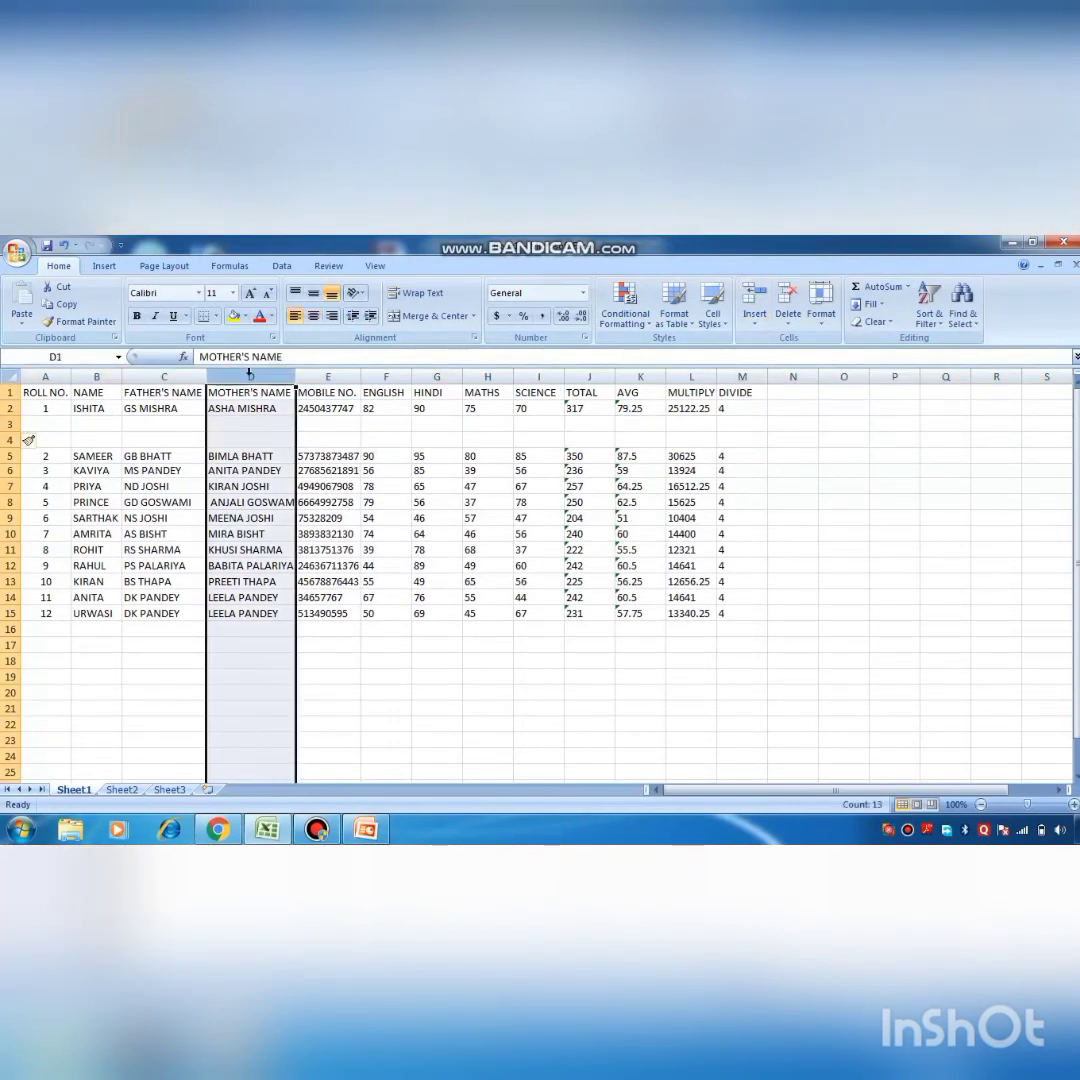
{"action": "left_click", "coordinate": [250, 374]}
{"action": "left_click", "coordinate": [755, 320]}
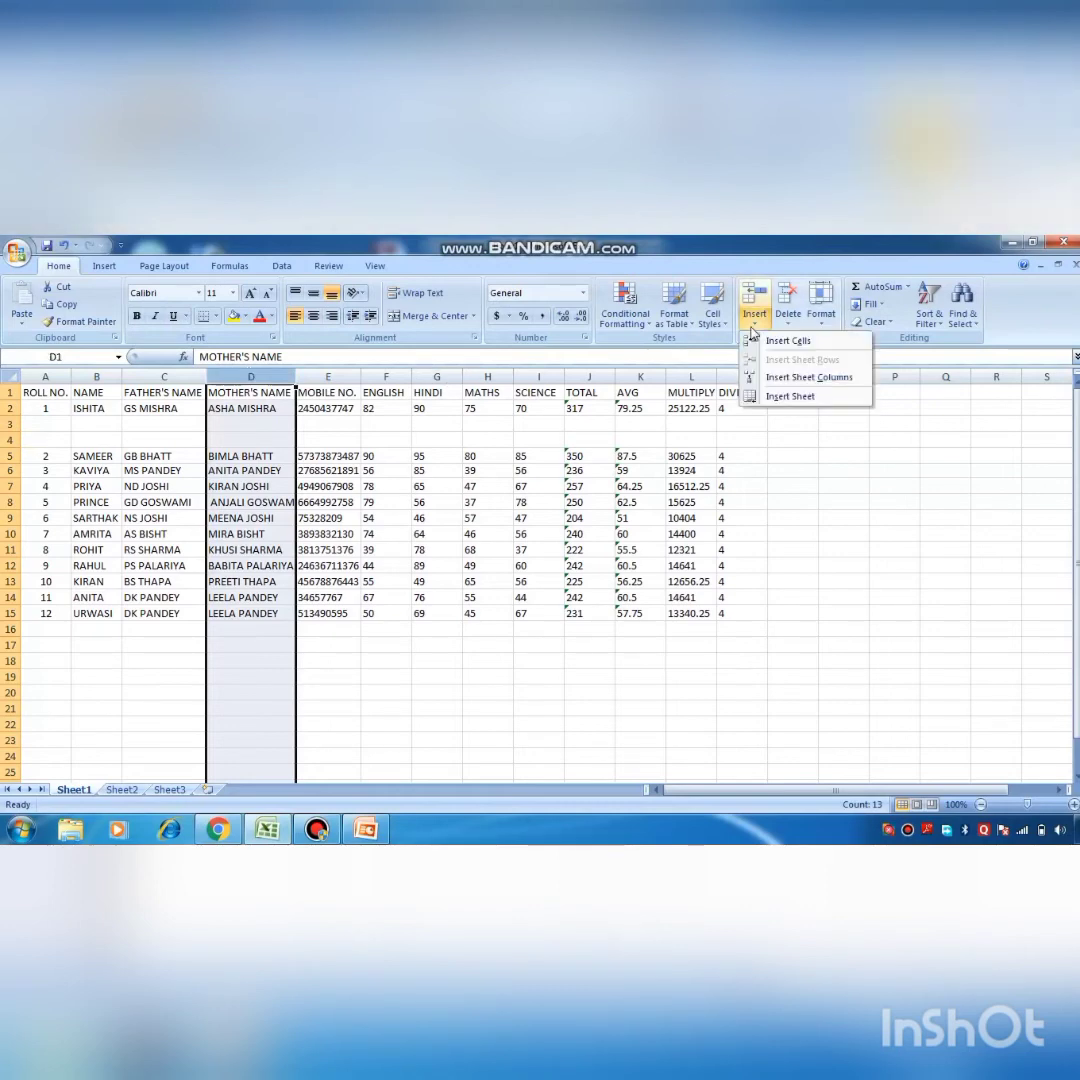
{"action": "left_click", "coordinate": [780, 378]}
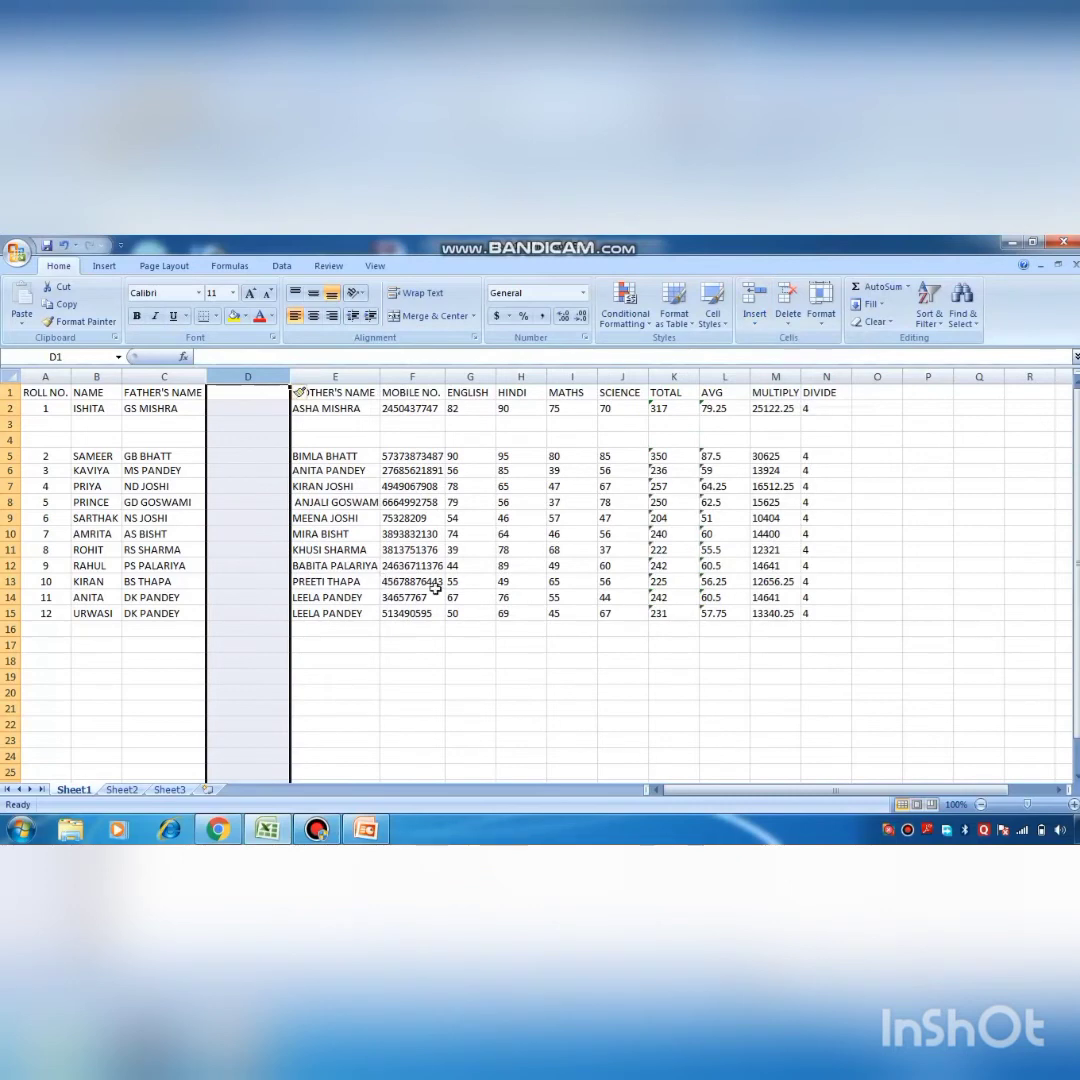
{"action": "left_click", "coordinate": [390, 674]}
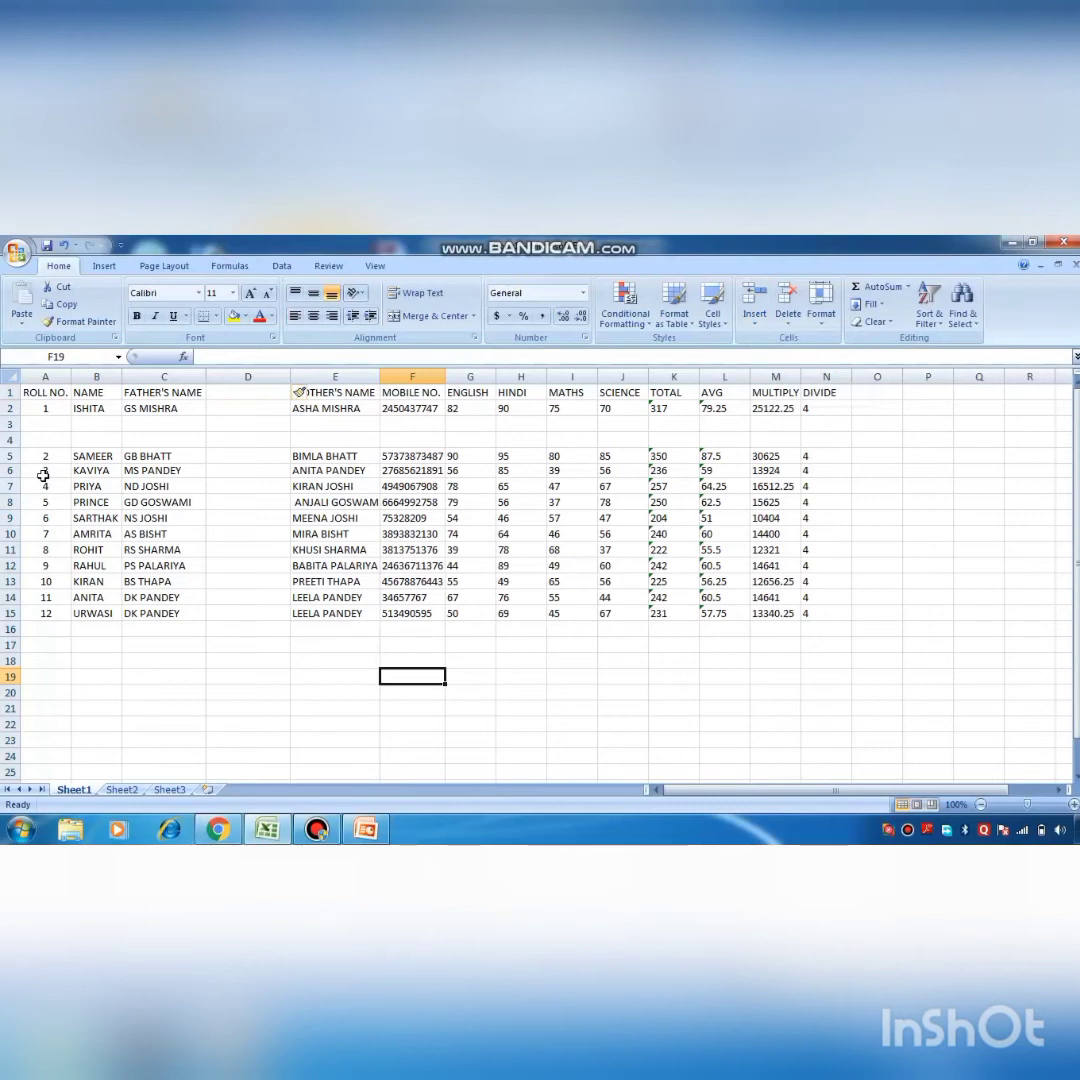
Undo the inserted column and both blank rows inserted at row 3.
{"action": "key", "text": "ctrl+z"}
{"action": "key", "text": "ctrl+z"}
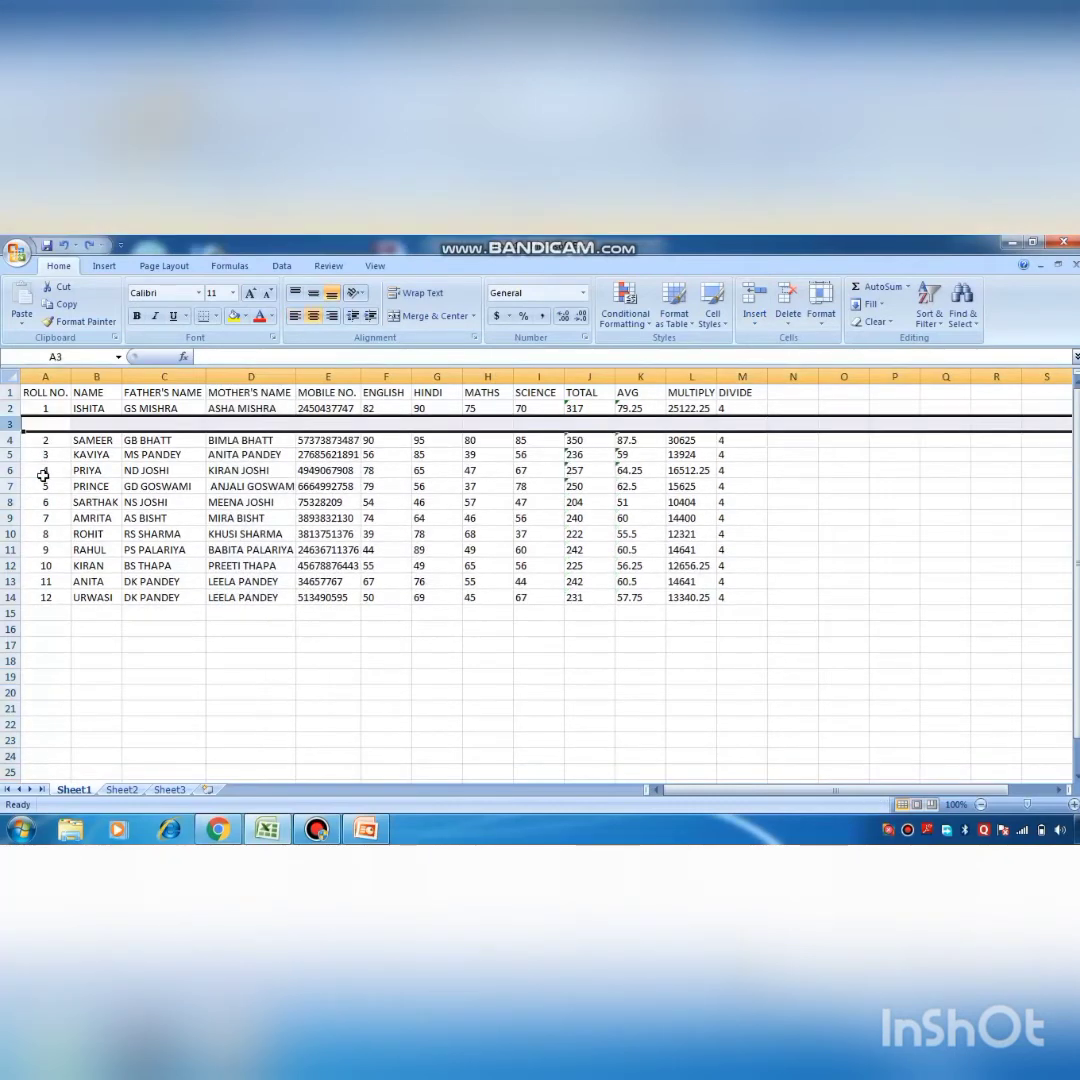
{"action": "key", "text": "ctrl+z"}
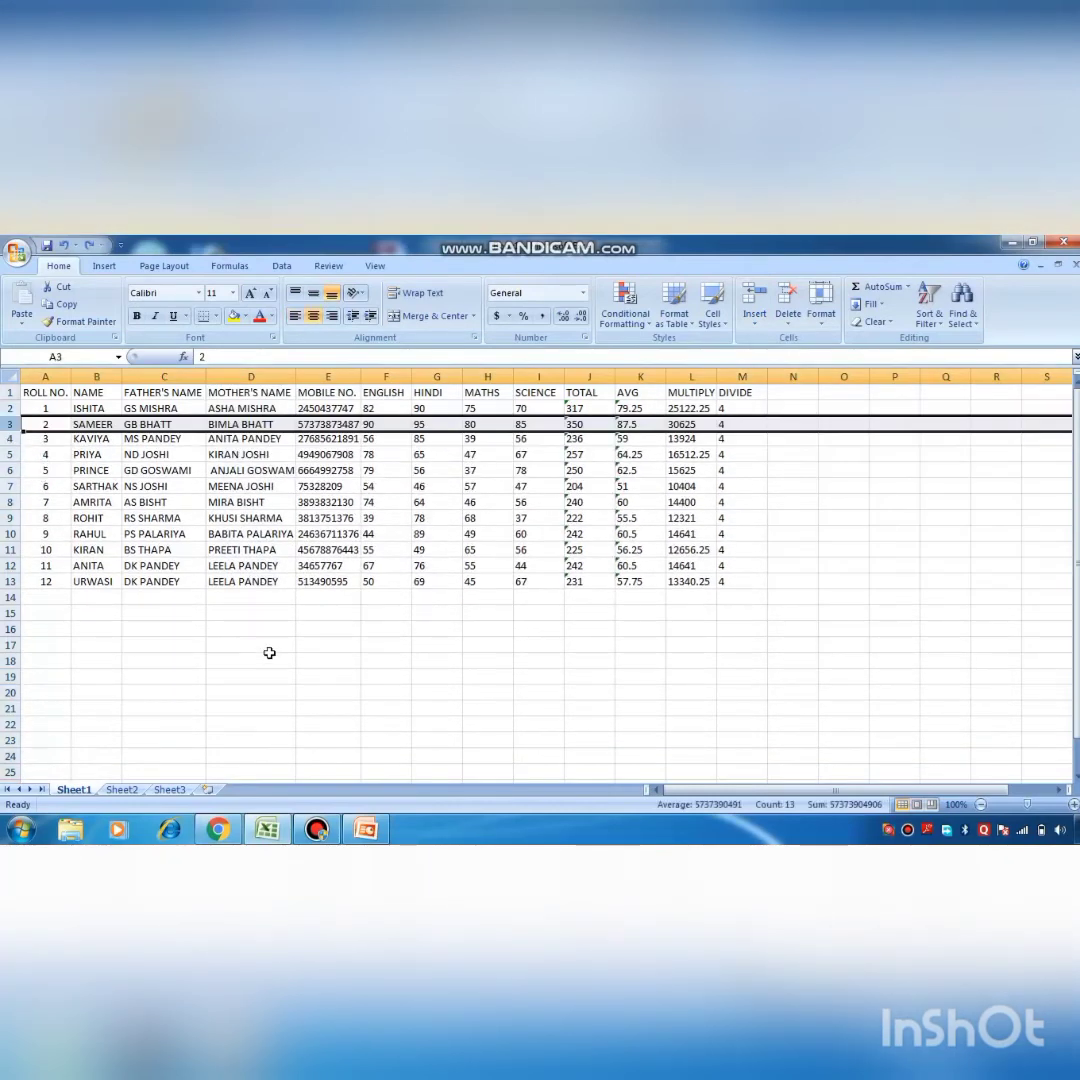
Insert four blank sheet rows at row 3, using the records in A3:M6 as the selection.
{"action": "left_click", "coordinate": [33, 473]}
{"action": "left_click_drag", "start_coordinate": [40, 424], "coordinate": [747, 462]}
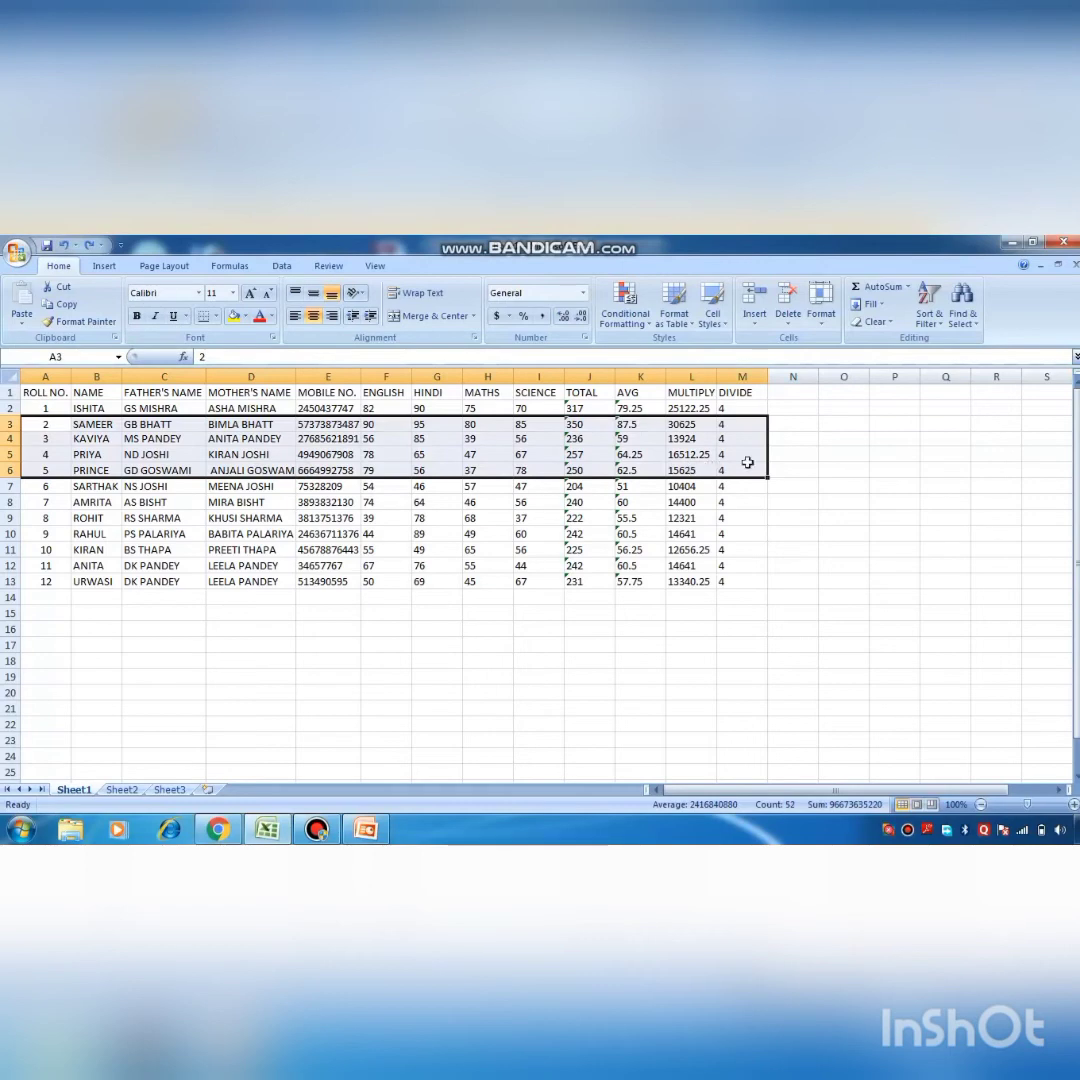
{"action": "left_click", "coordinate": [755, 318]}
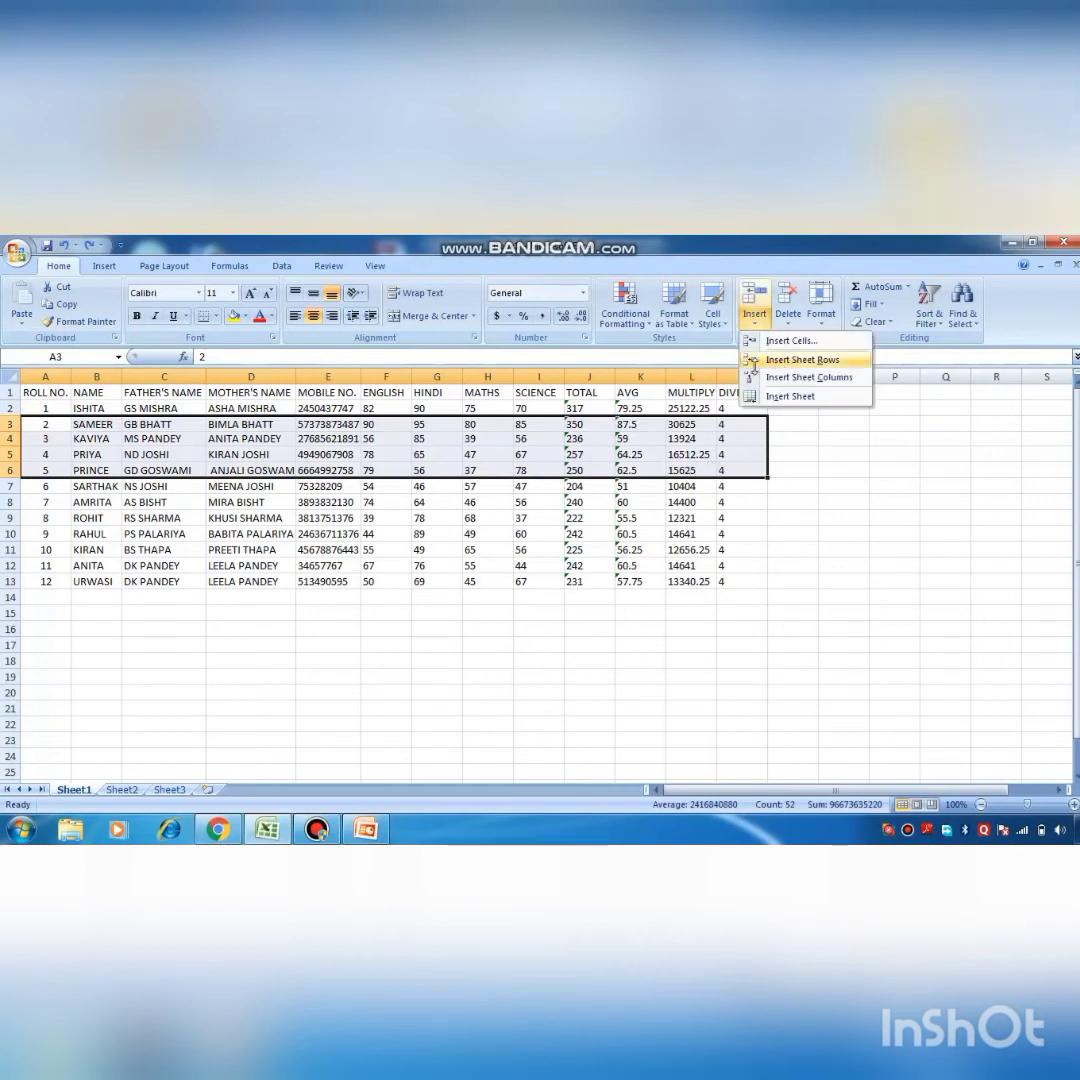
{"action": "left_click", "coordinate": [752, 360]}
{"action": "left_click", "coordinate": [46, 425]}
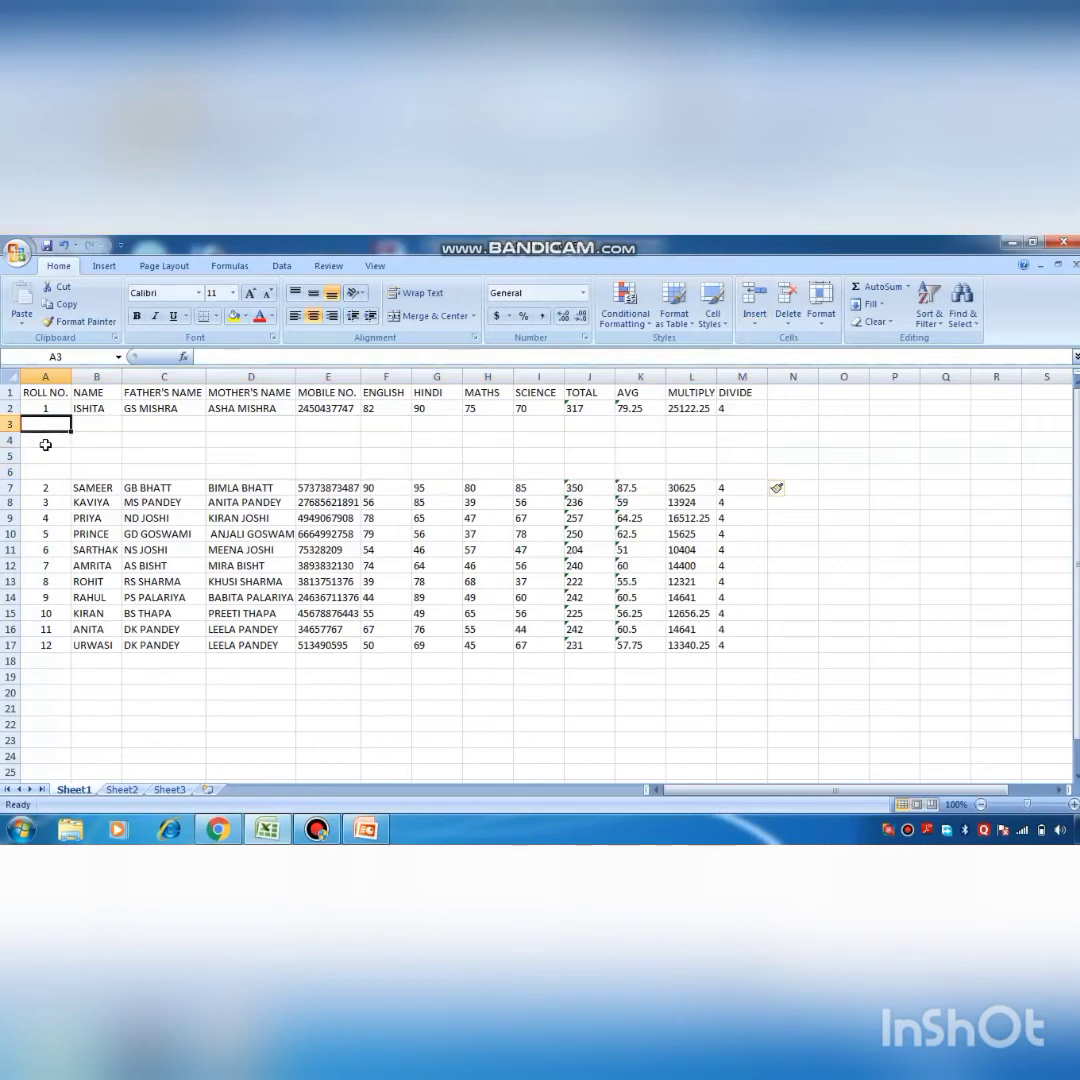
{"action": "left_click", "coordinate": [50, 468]}
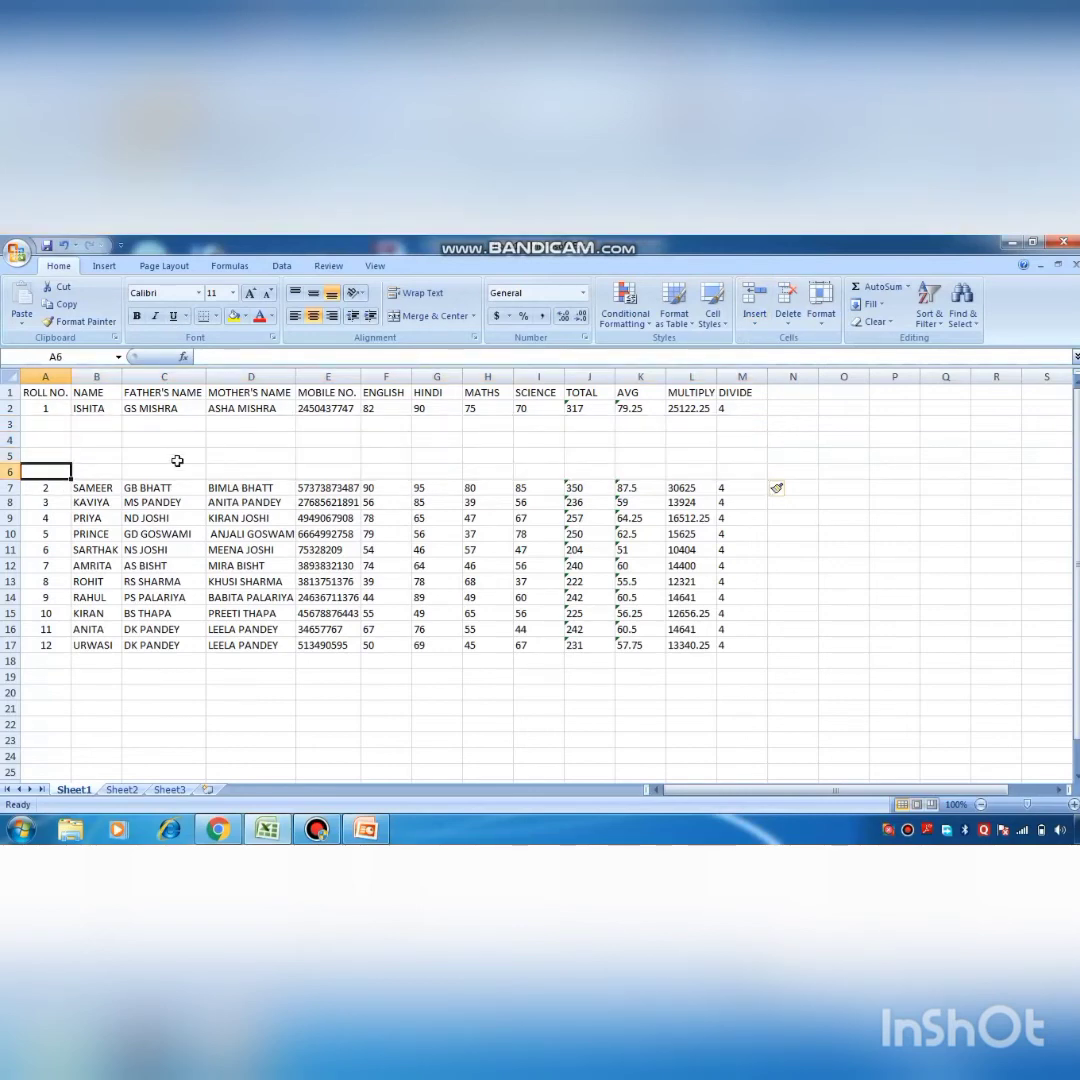
Insert three blank sheet columns before FATHER'S NAME, using columns C to E as the selection.
{"action": "left_click", "coordinate": [157, 373]}
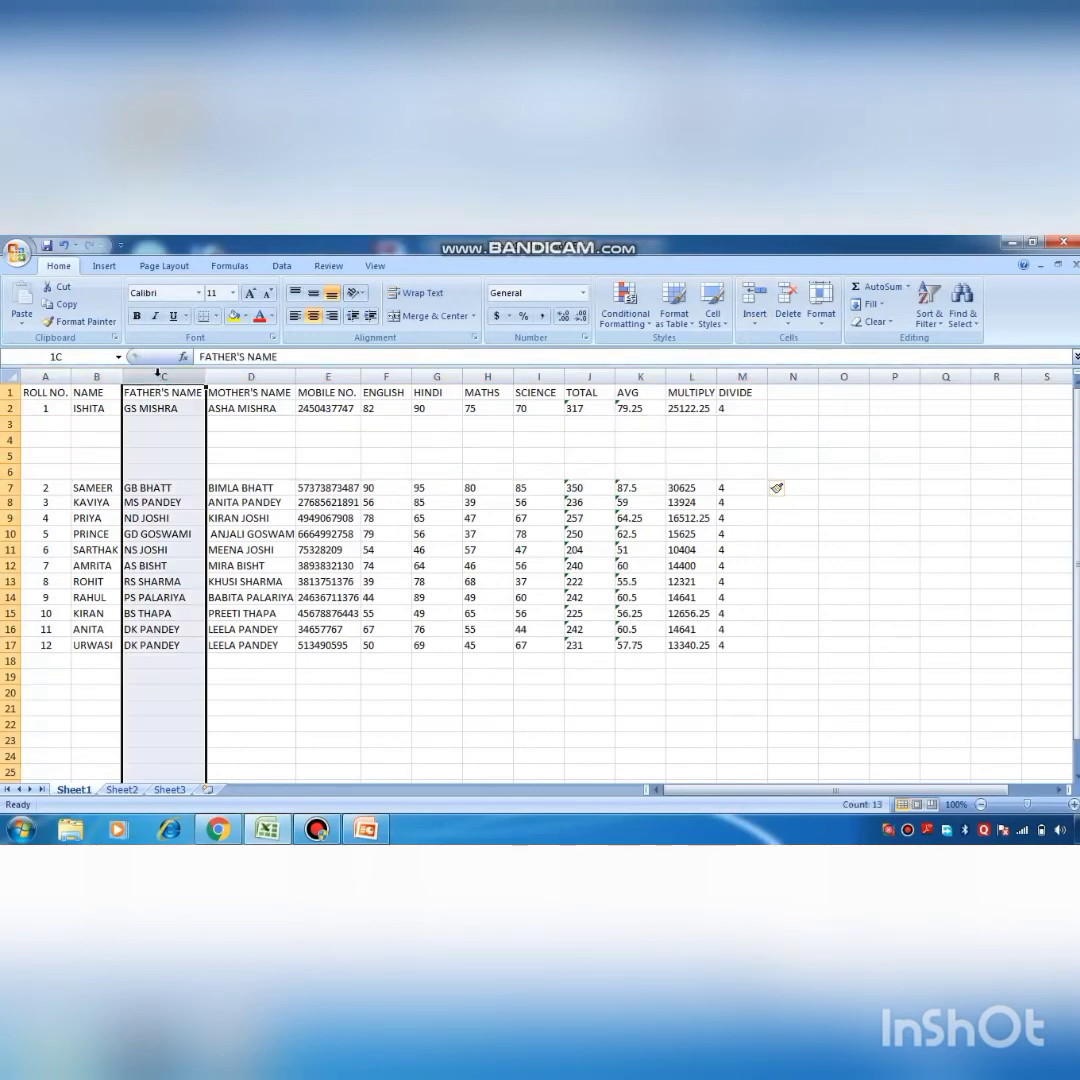
{"action": "left_click_drag", "start_coordinate": [157, 373], "coordinate": [314, 383]}
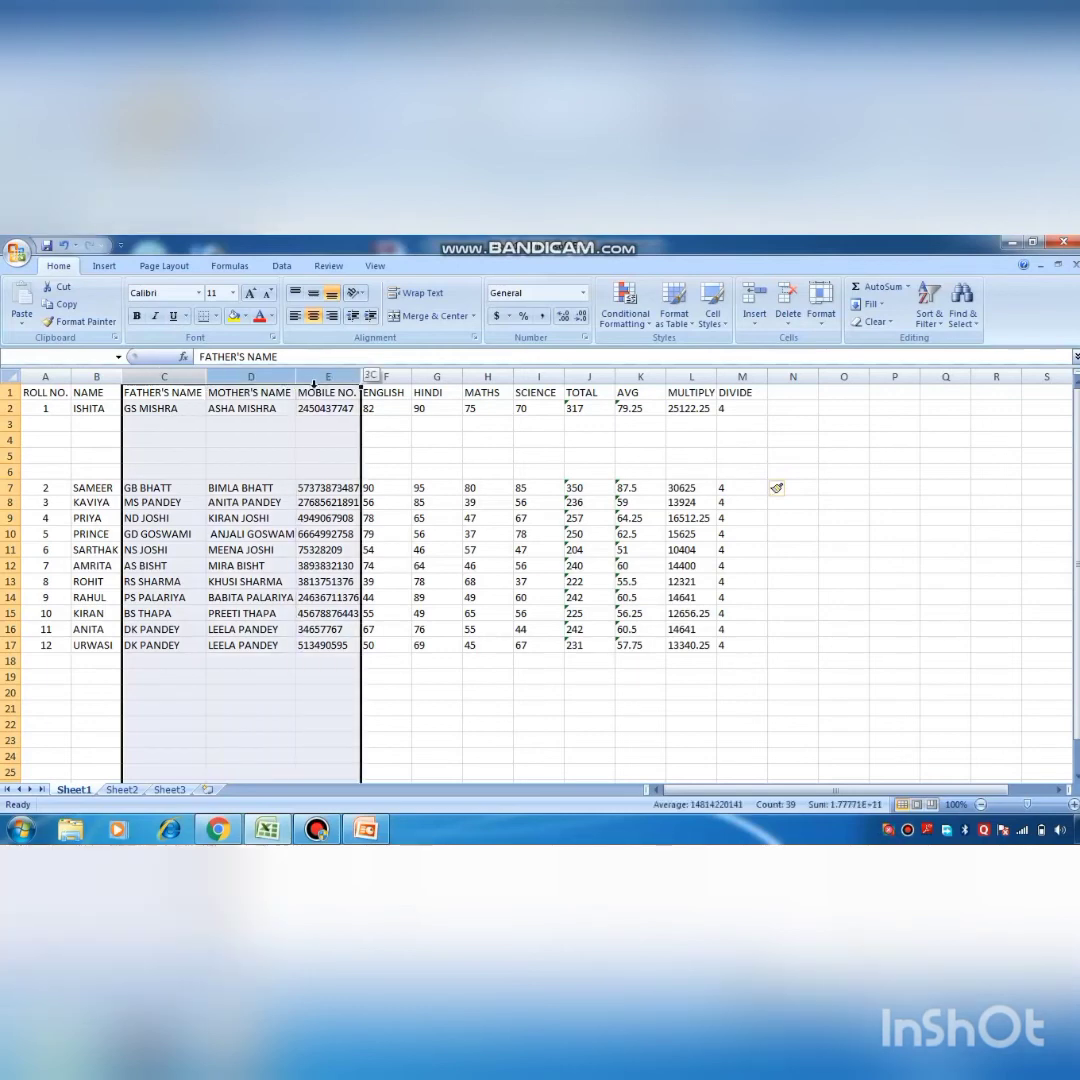
{"action": "left_click", "coordinate": [754, 316]}
{"action": "left_click", "coordinate": [790, 377]}
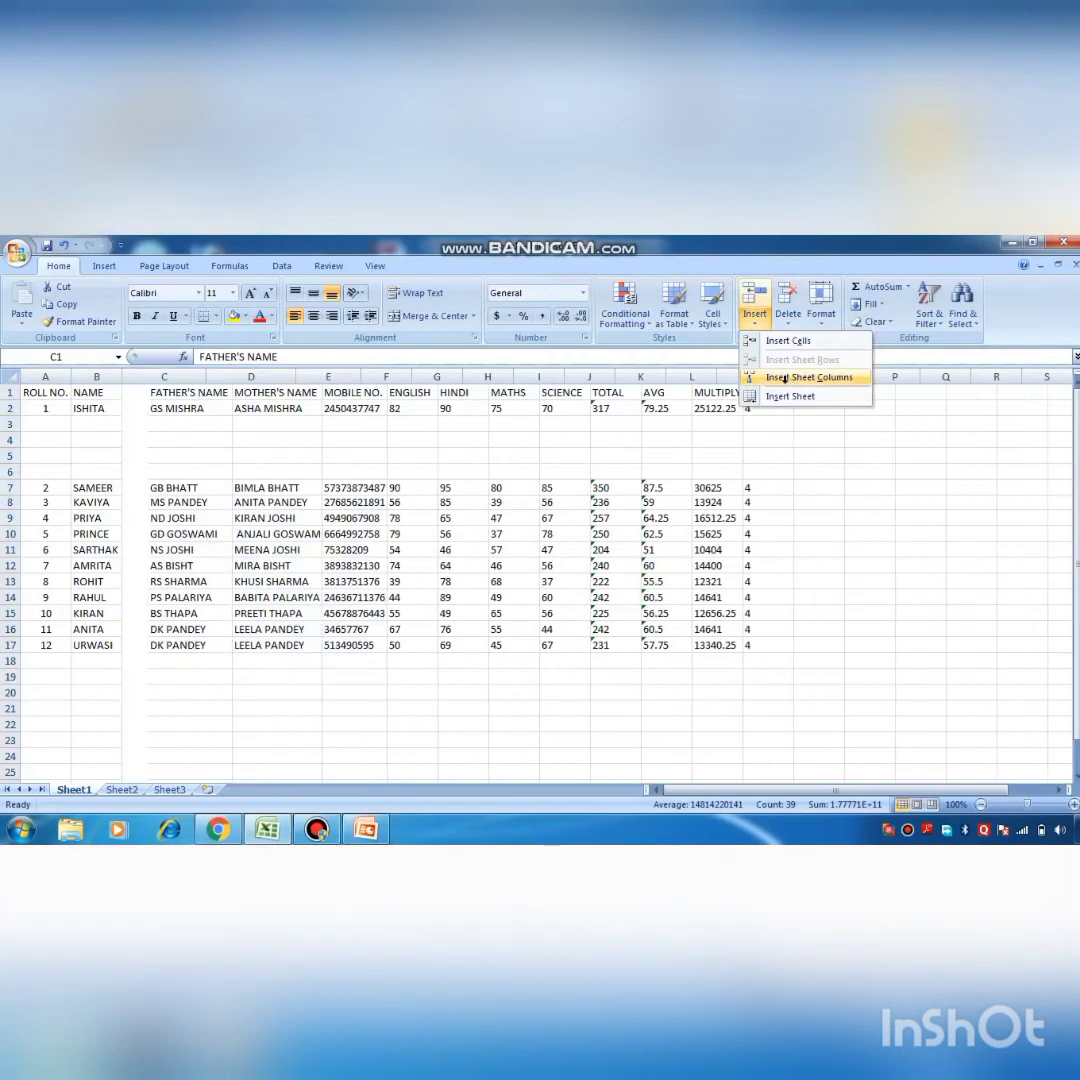
{"action": "left_click", "coordinate": [141, 468]}
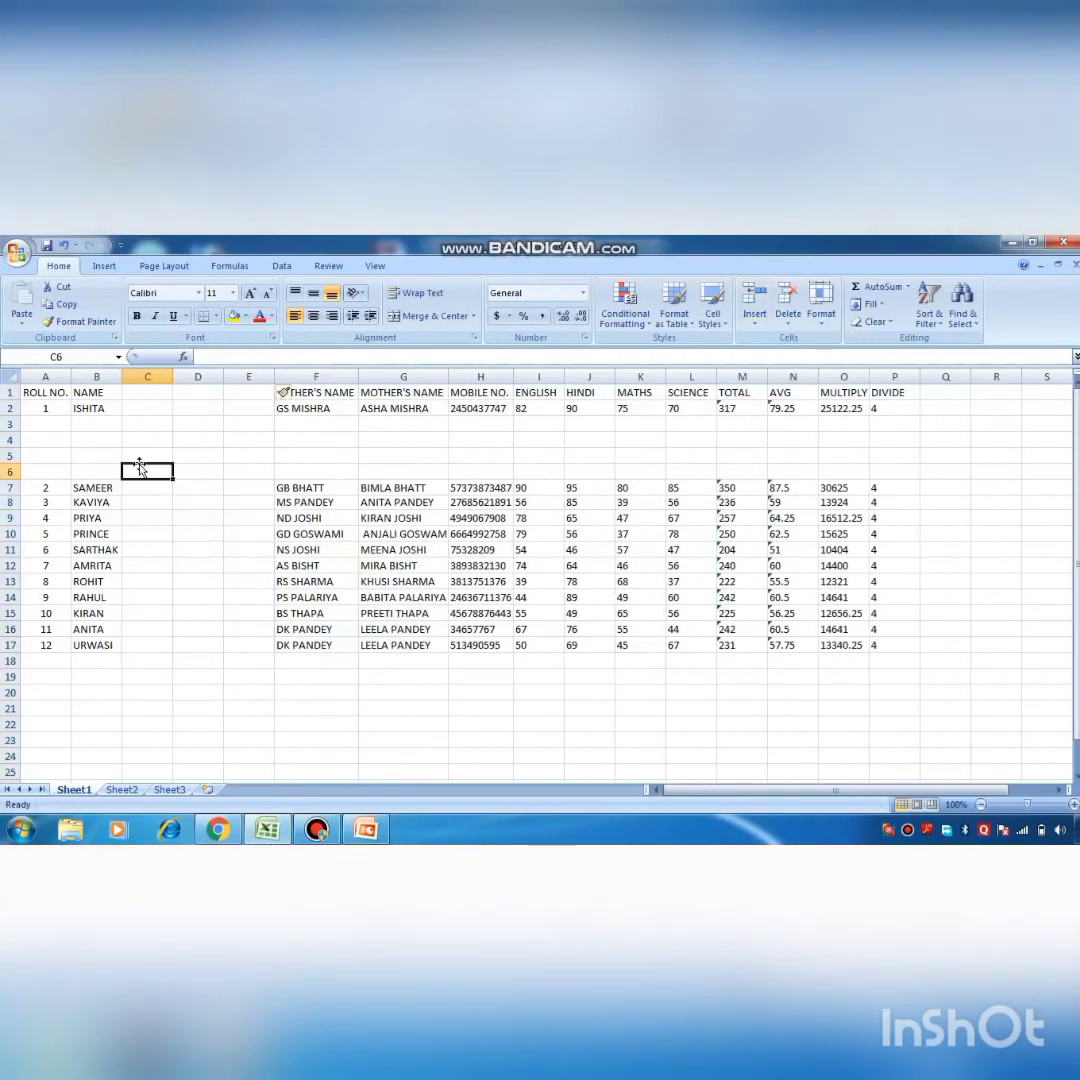
{"action": "left_click", "coordinate": [188, 454]}
{"action": "left_click", "coordinate": [245, 452]}
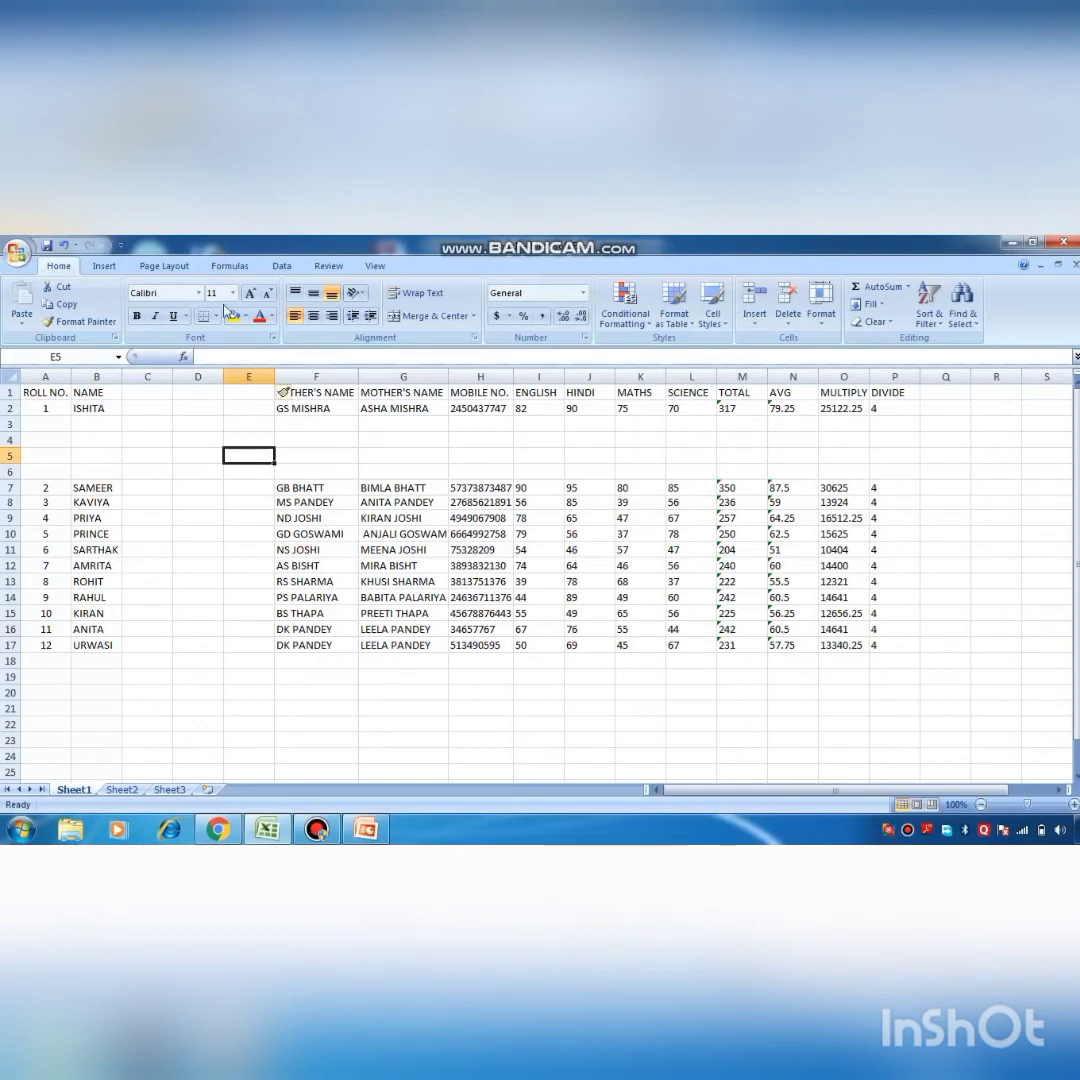
Undo the insertion of the three blank columns and the four blank rows, and deselect the range.
{"action": "key", "text": "ctrl+z"}
{"action": "key", "text": "ctrl+z"}
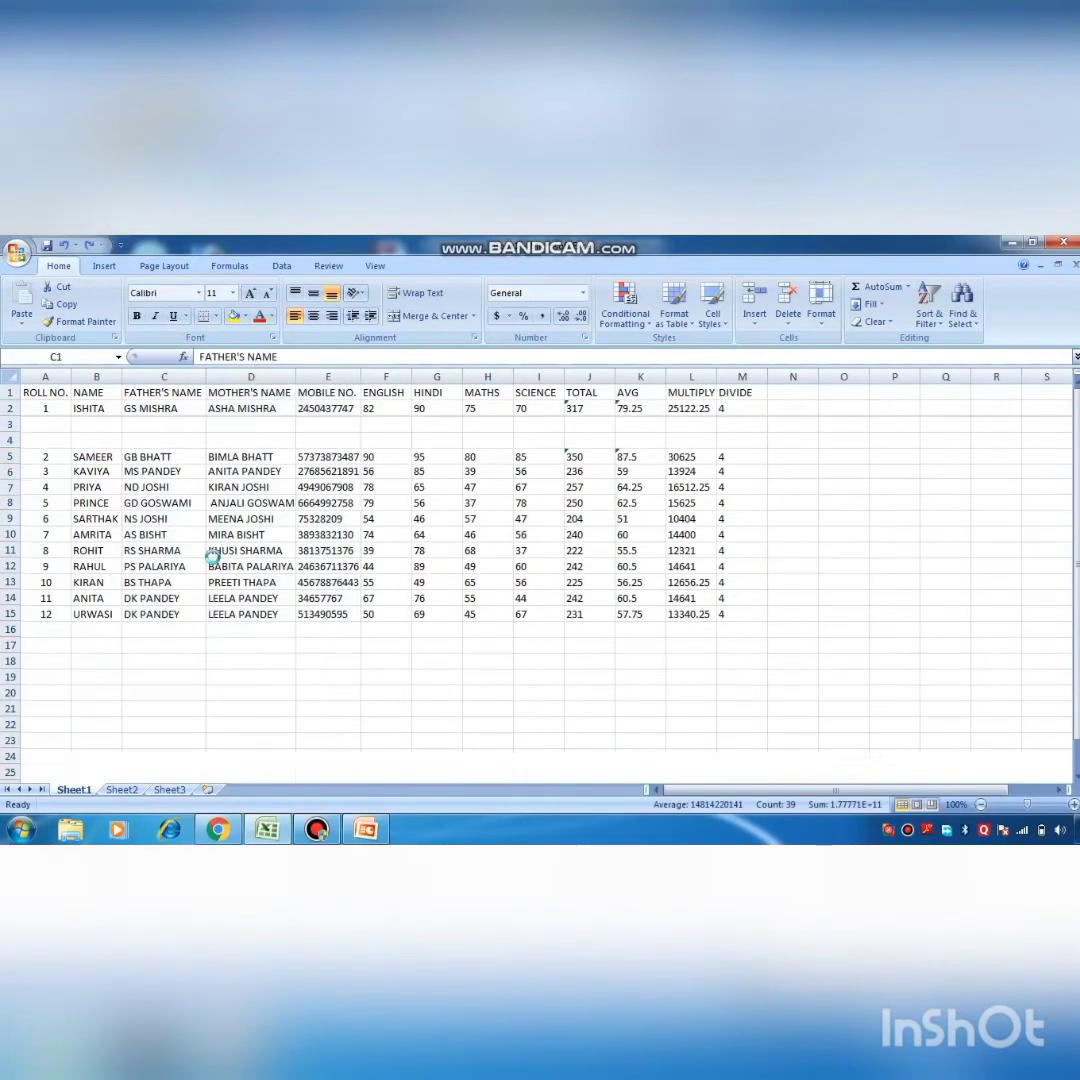
{"action": "left_click", "coordinate": [140, 645]}
Delete the whole of row 3, which holds the record with roll number 2.
{"action": "left_click", "coordinate": [8, 424]}
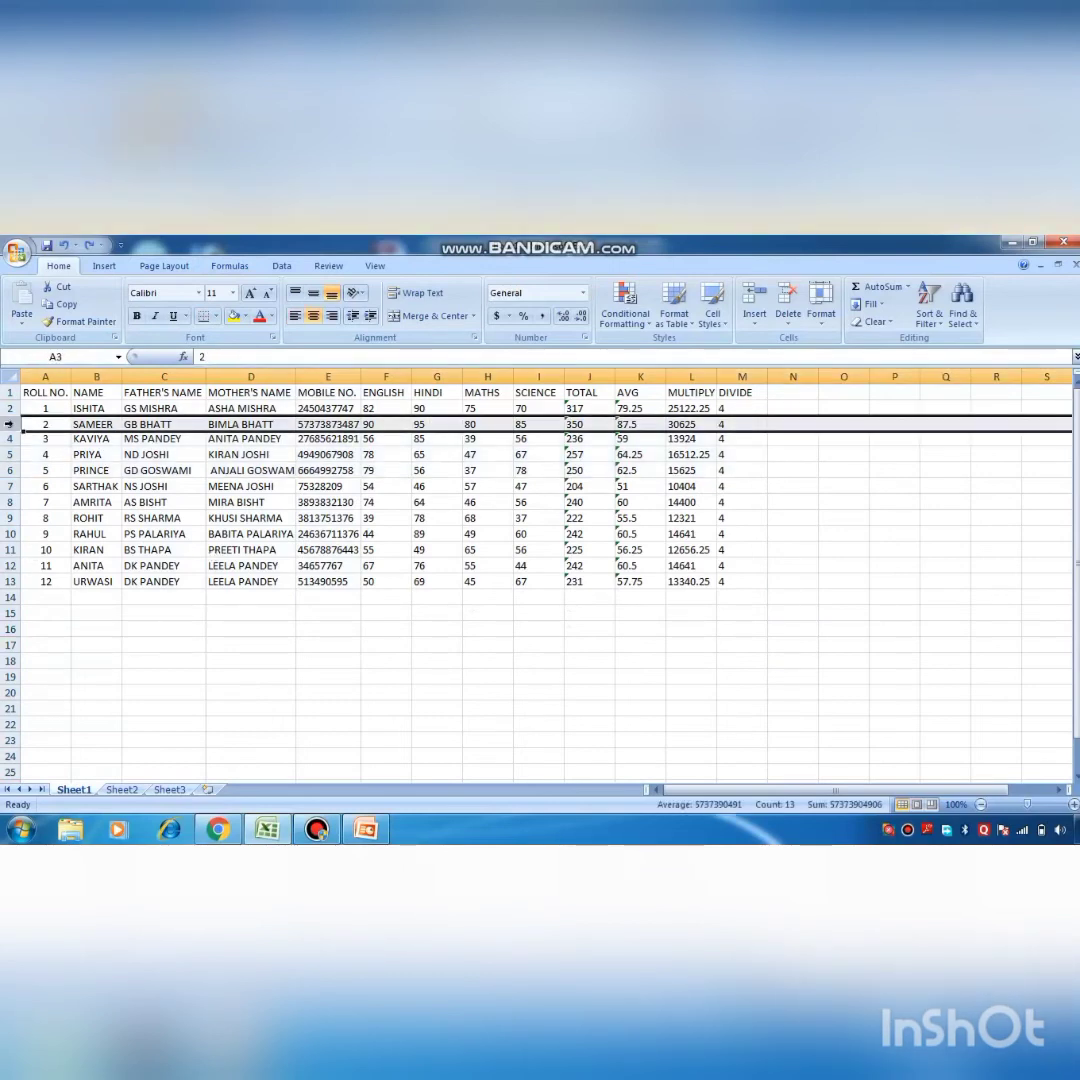
{"action": "right_click", "coordinate": [8, 424]}
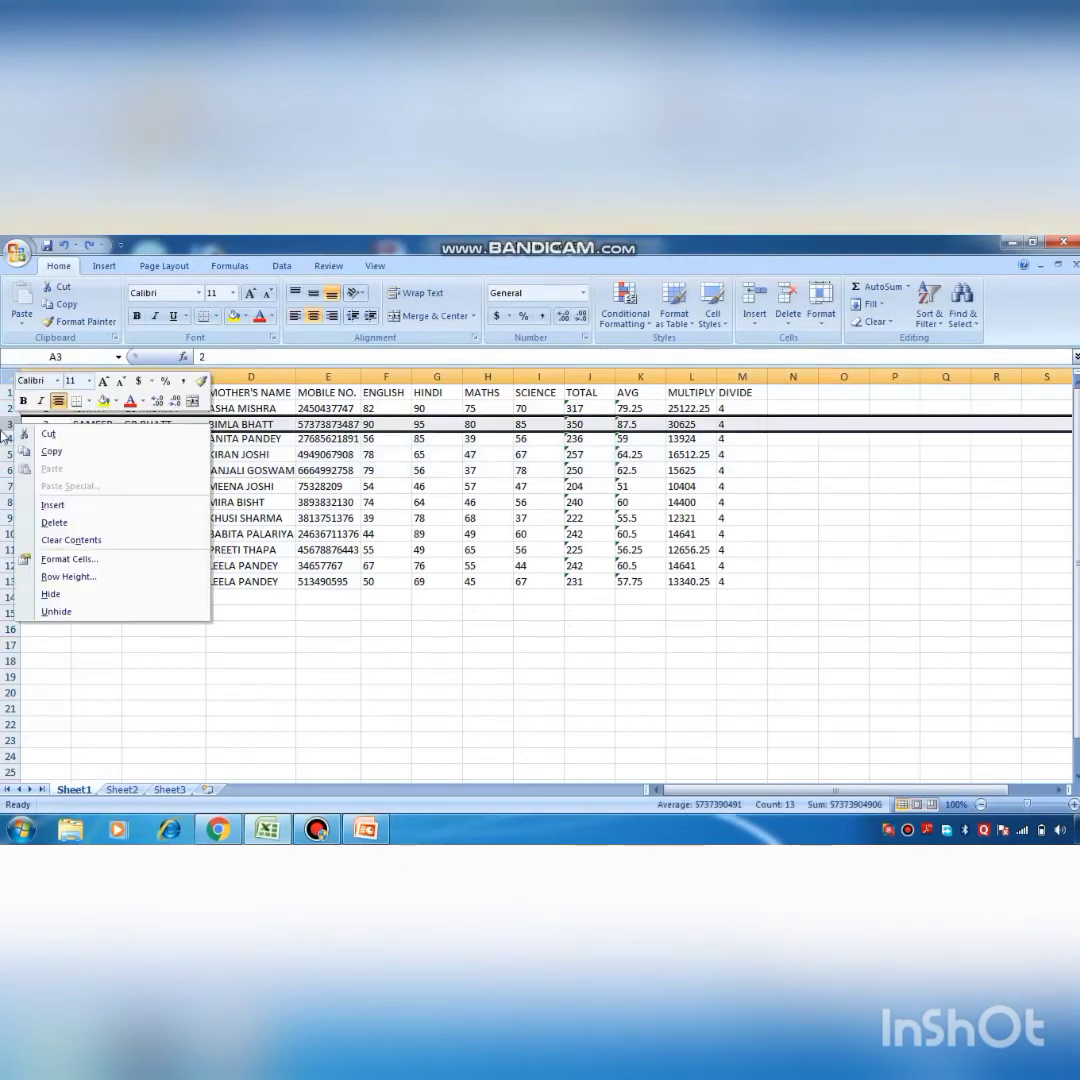
{"action": "left_click", "coordinate": [54, 523]}
{"action": "left_click", "coordinate": [212, 676]}
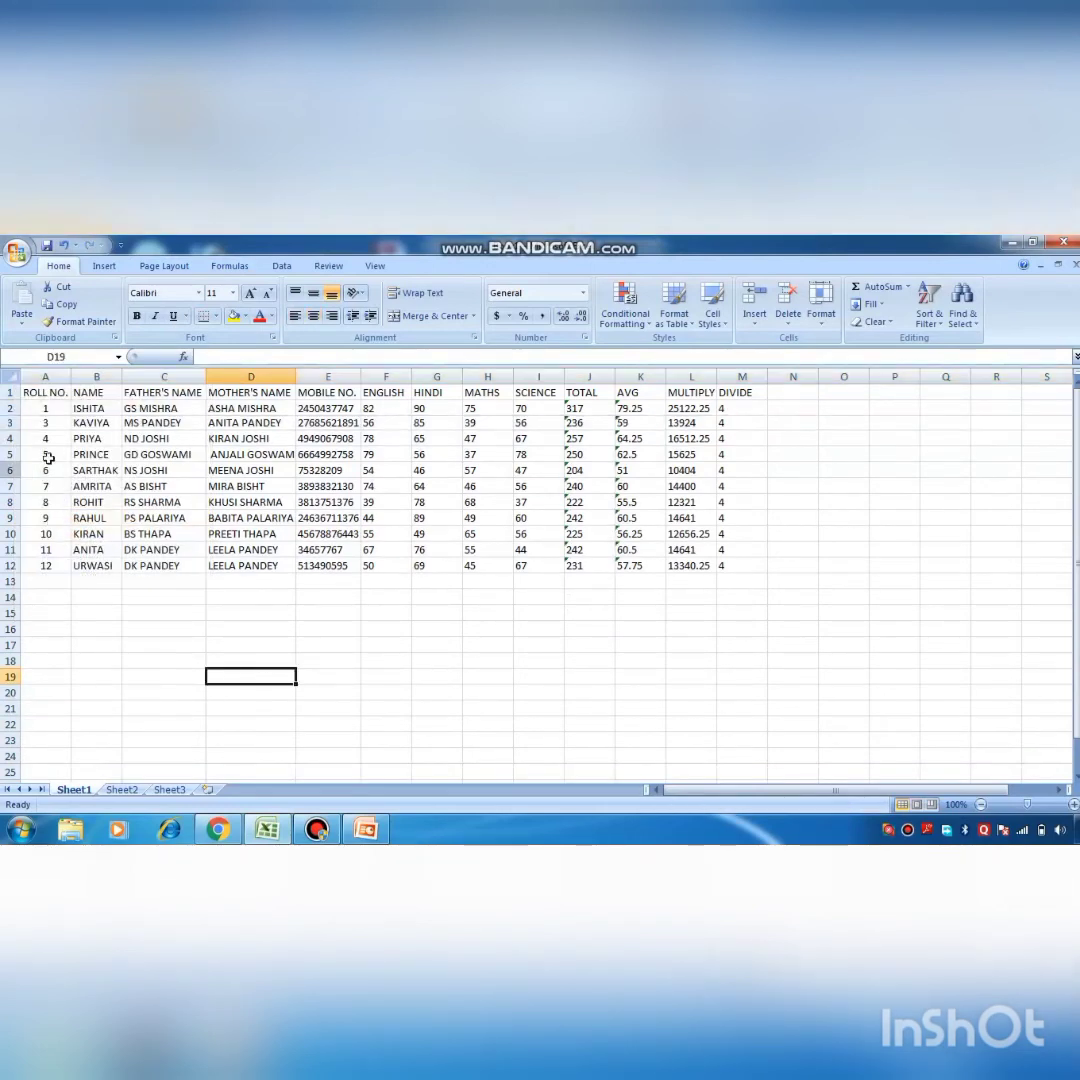
Delete the entire FATHER'S NAME column, column C.
{"action": "left_click", "coordinate": [156, 376]}
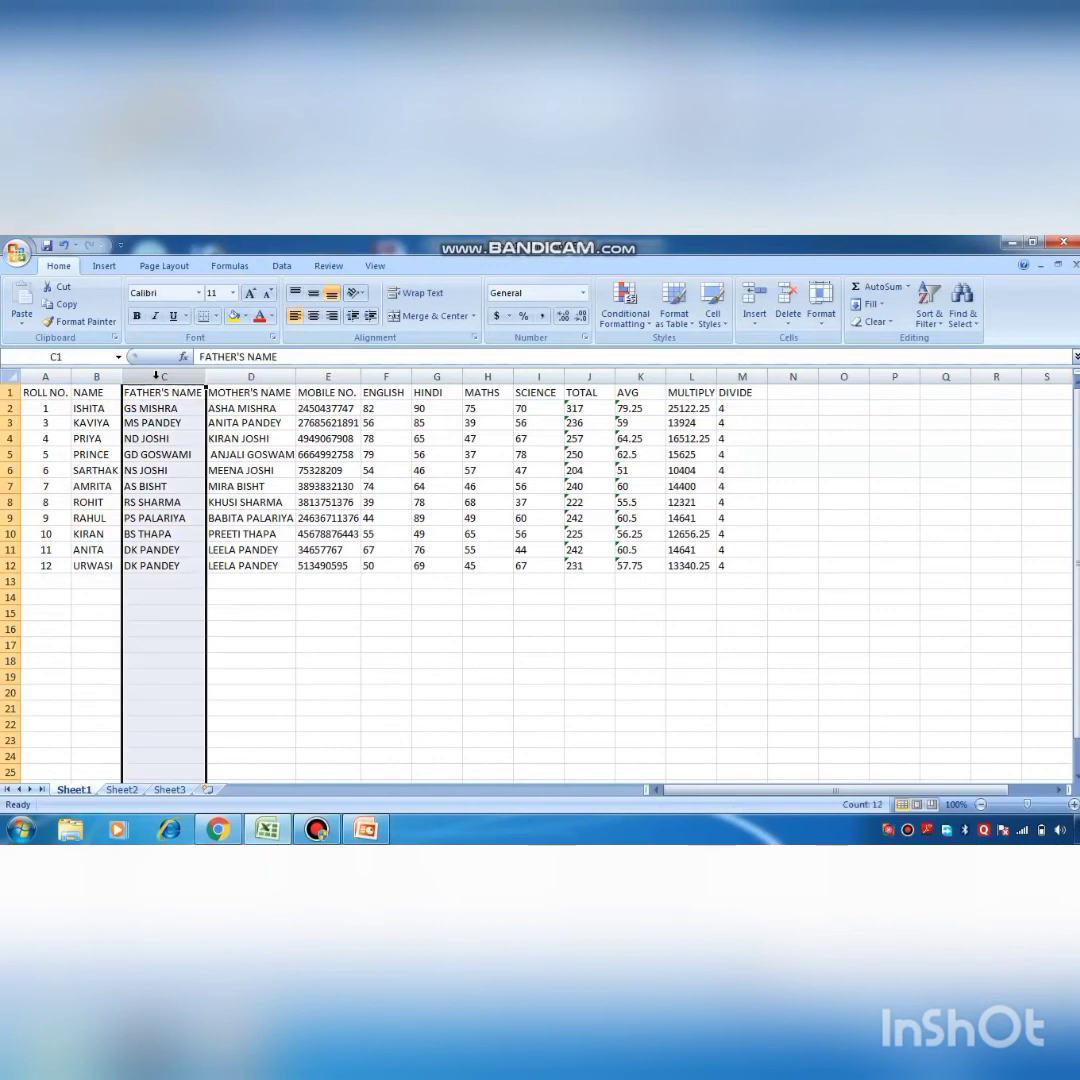
{"action": "right_click", "coordinate": [157, 377]}
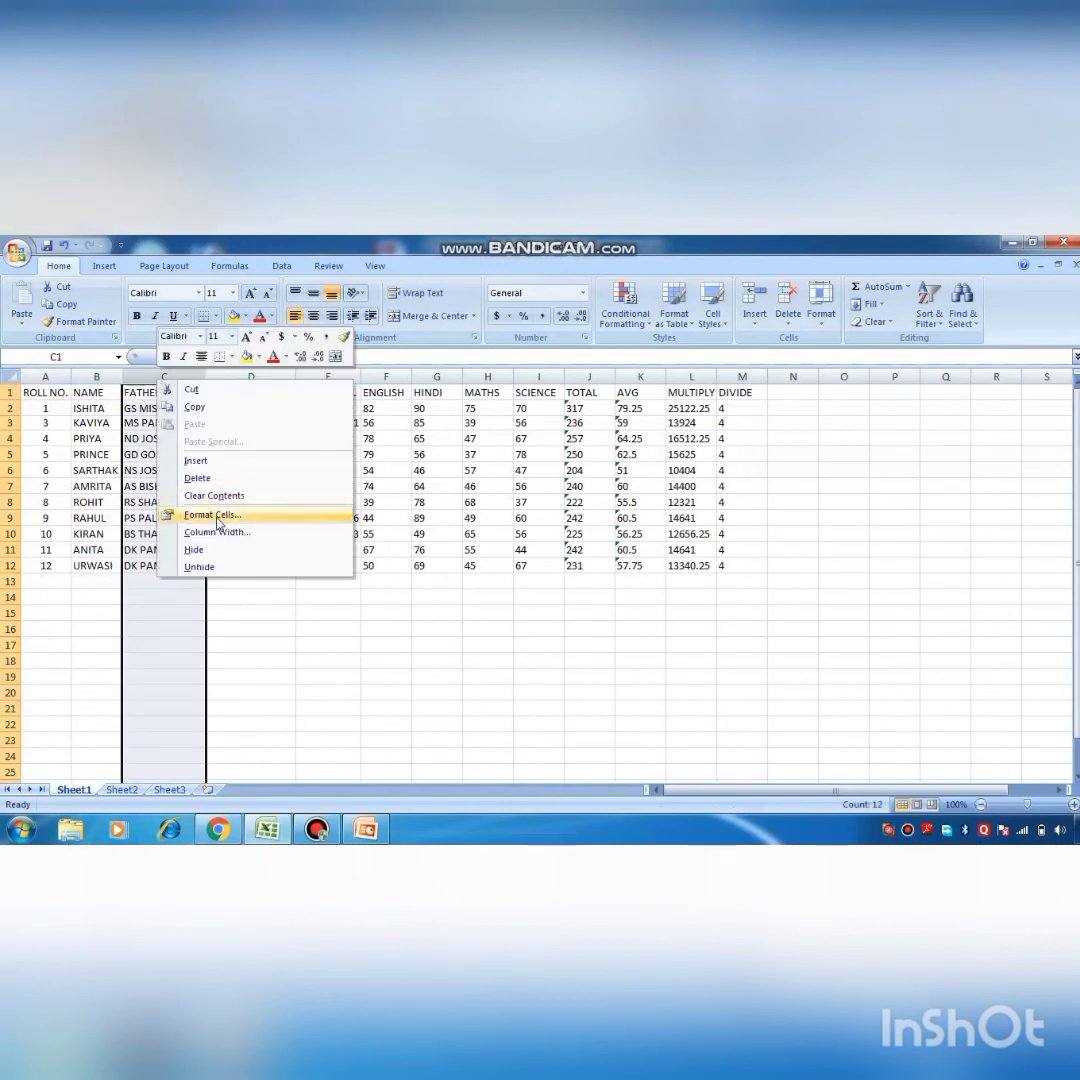
{"action": "left_click", "coordinate": [206, 484]}
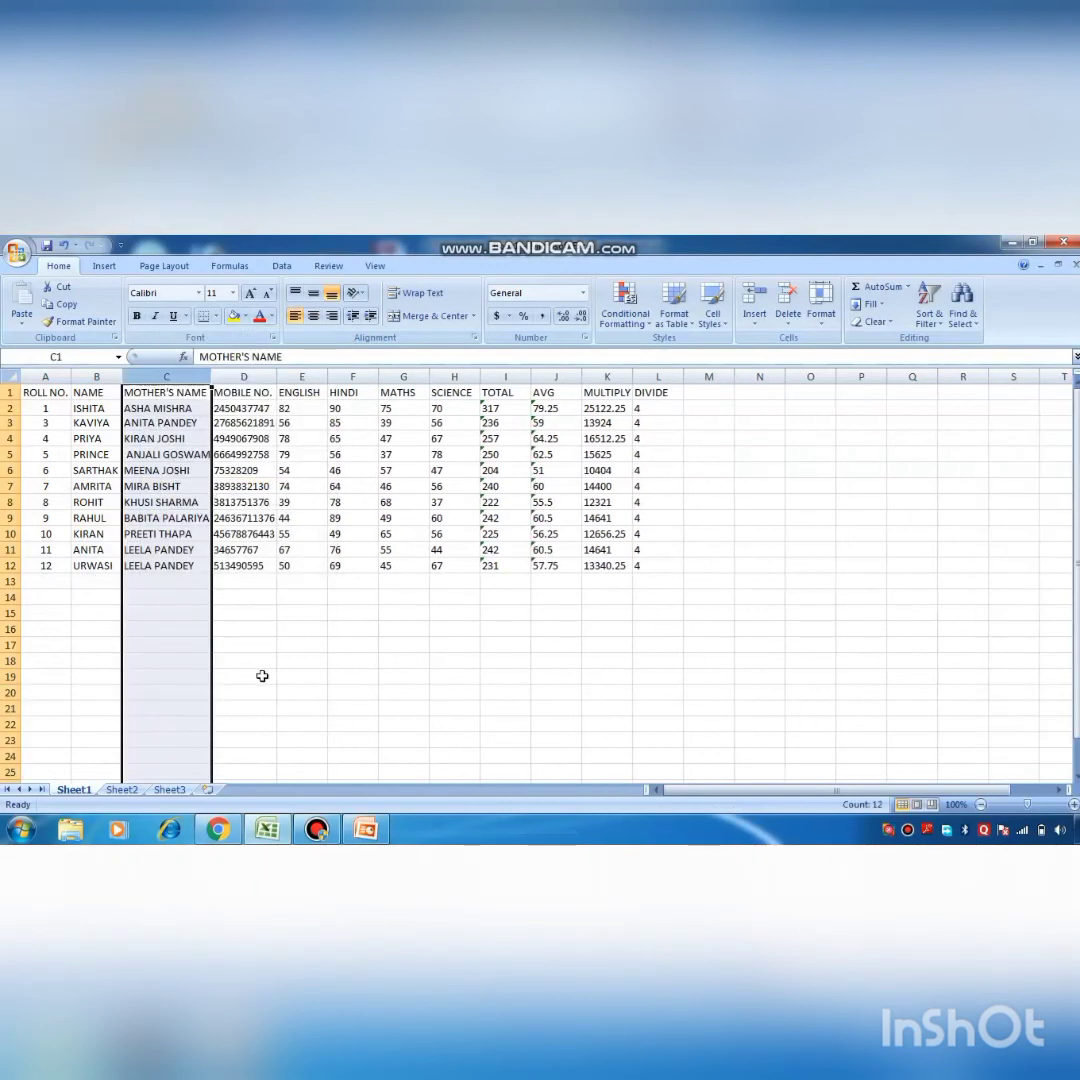
Undo the deletion of the FATHER'S NAME column and of the record with roll number 2.
{"action": "left_click", "coordinate": [261, 676]}
{"action": "key", "text": "ctrl+z"}
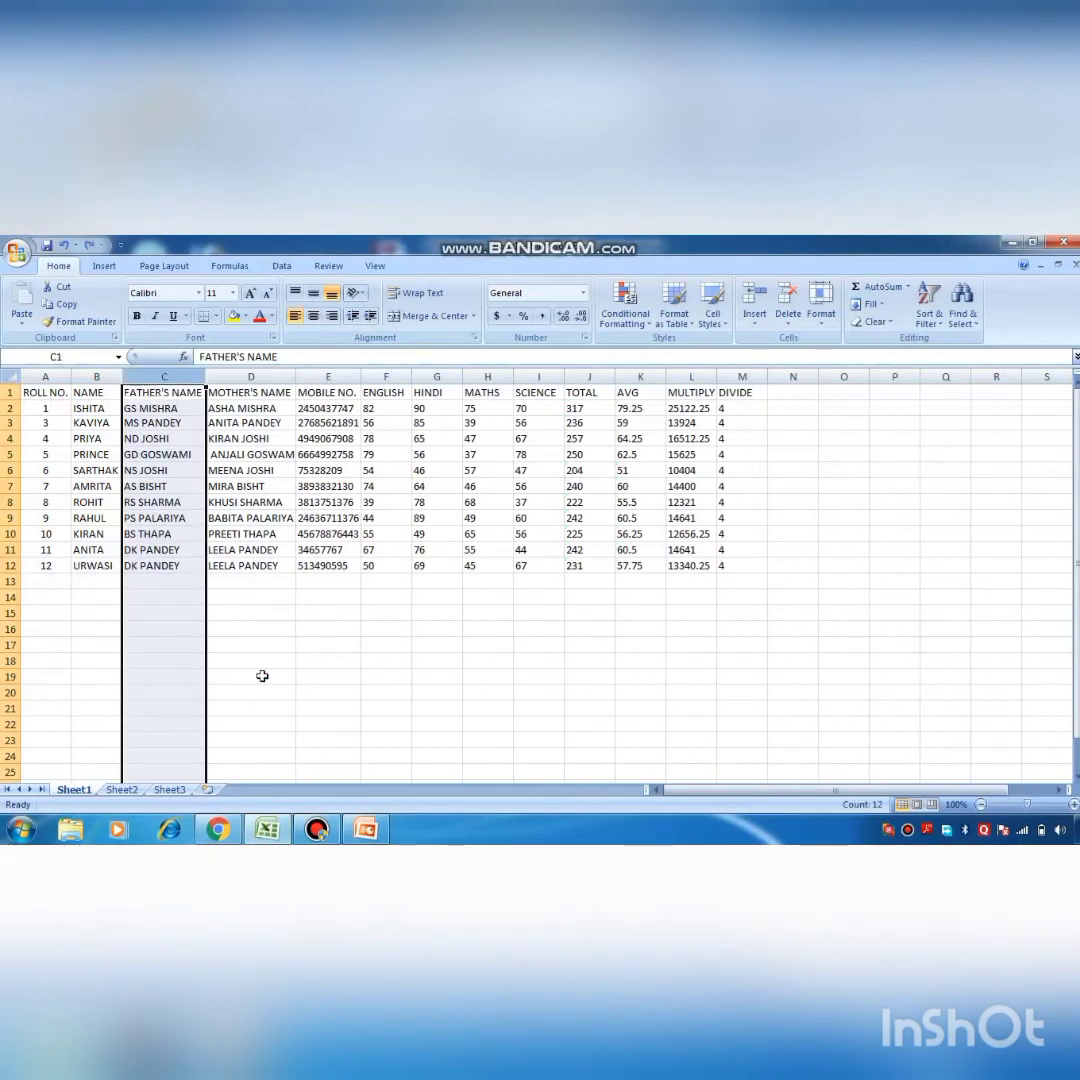
{"action": "key", "text": "ctrl+z"}
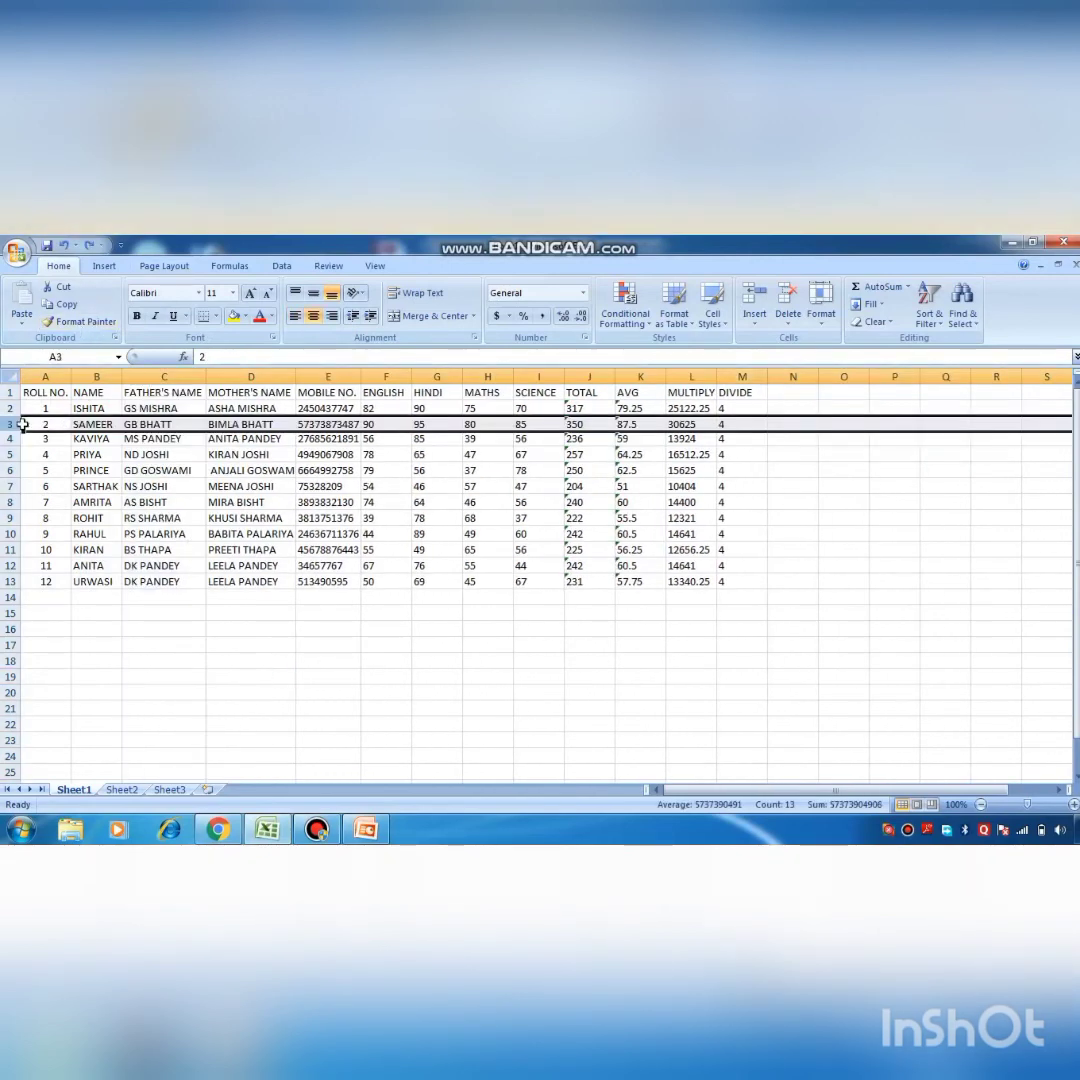
Delete sheet row 3 with the record of roll number 2, and delete the MOBILE NO. sheet column.
{"action": "left_click", "coordinate": [788, 318]}
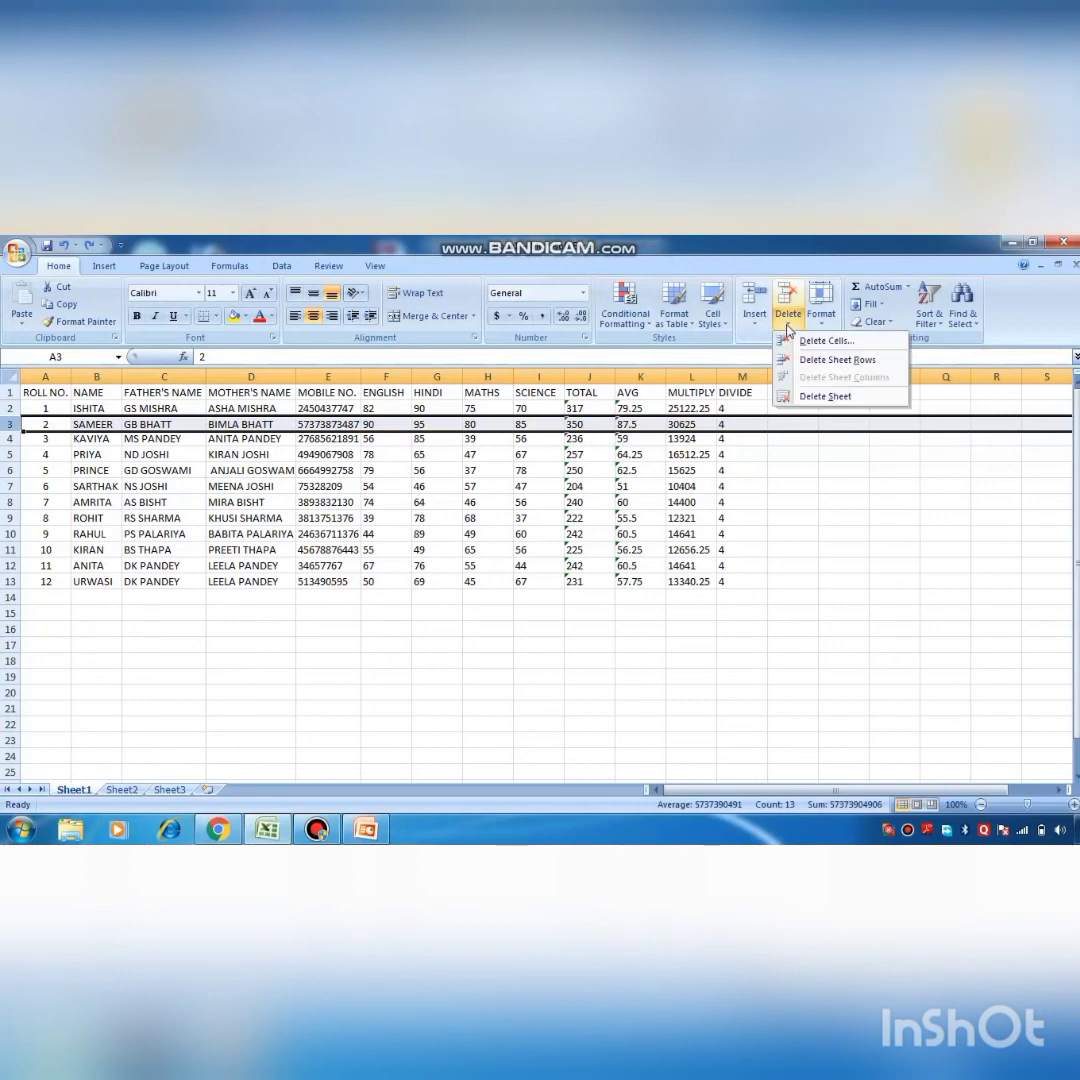
{"action": "left_click", "coordinate": [830, 362]}
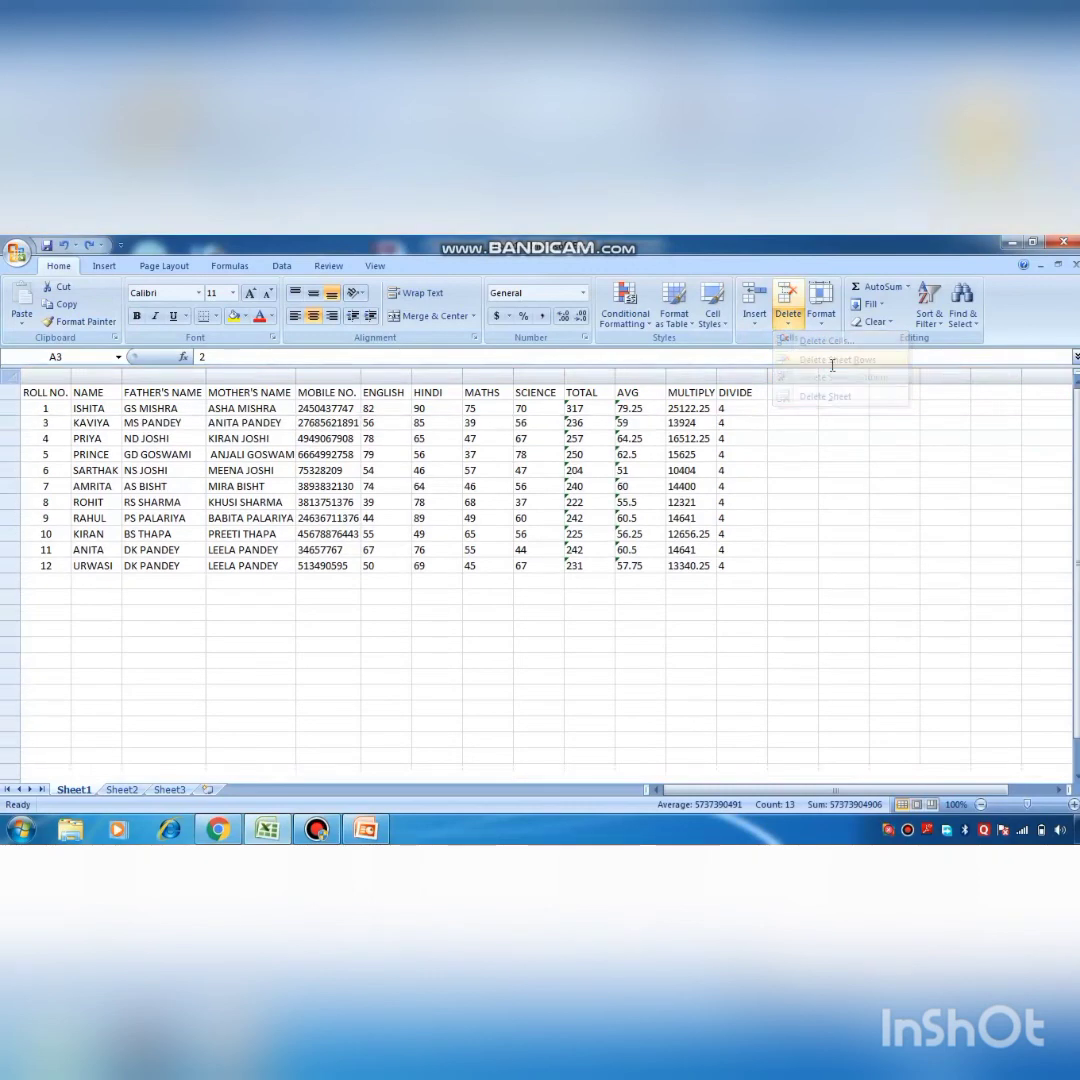
{"action": "left_click", "coordinate": [345, 377]}
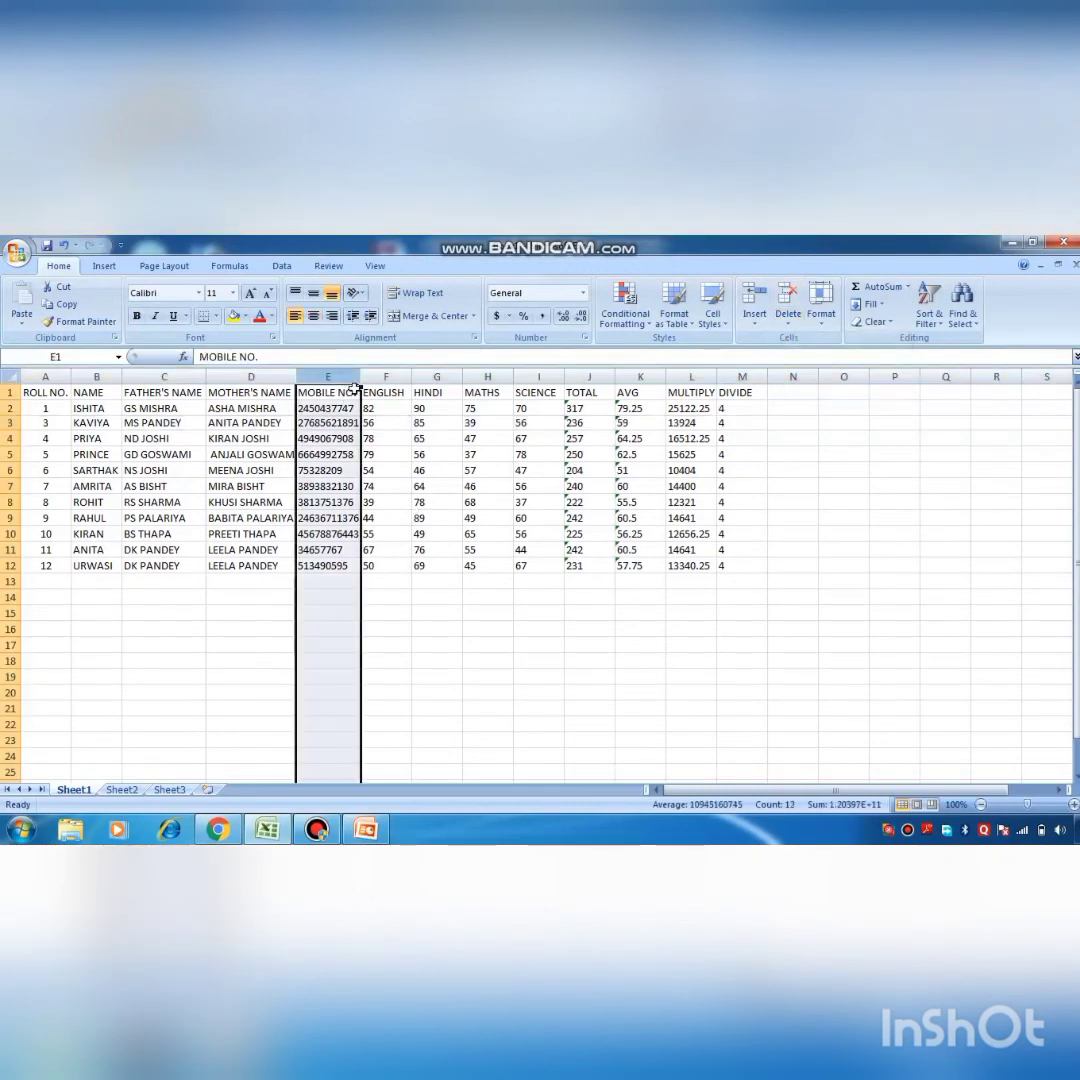
{"action": "left_click", "coordinate": [789, 324]}
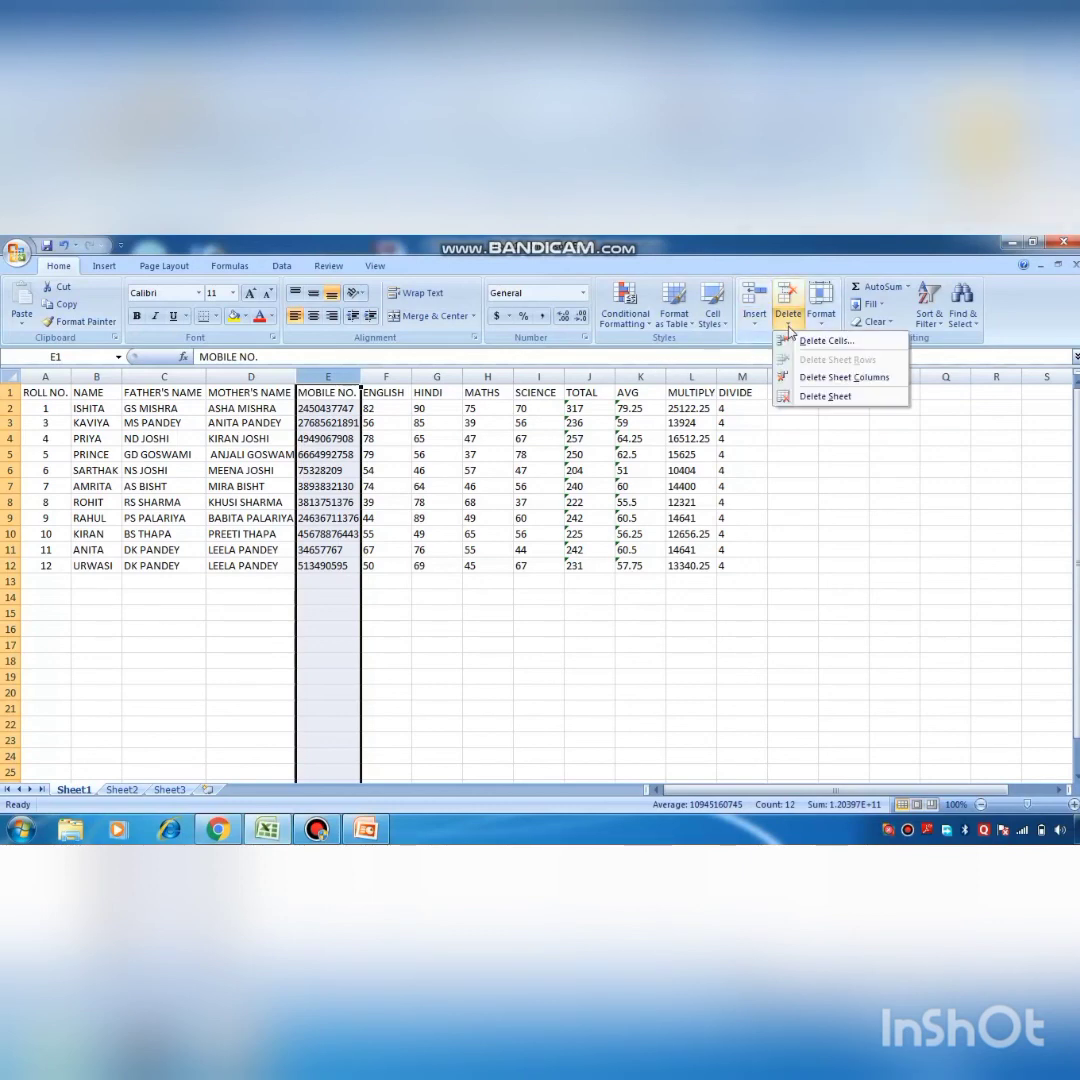
{"action": "left_click", "coordinate": [819, 386]}
{"action": "left_click", "coordinate": [827, 497]}
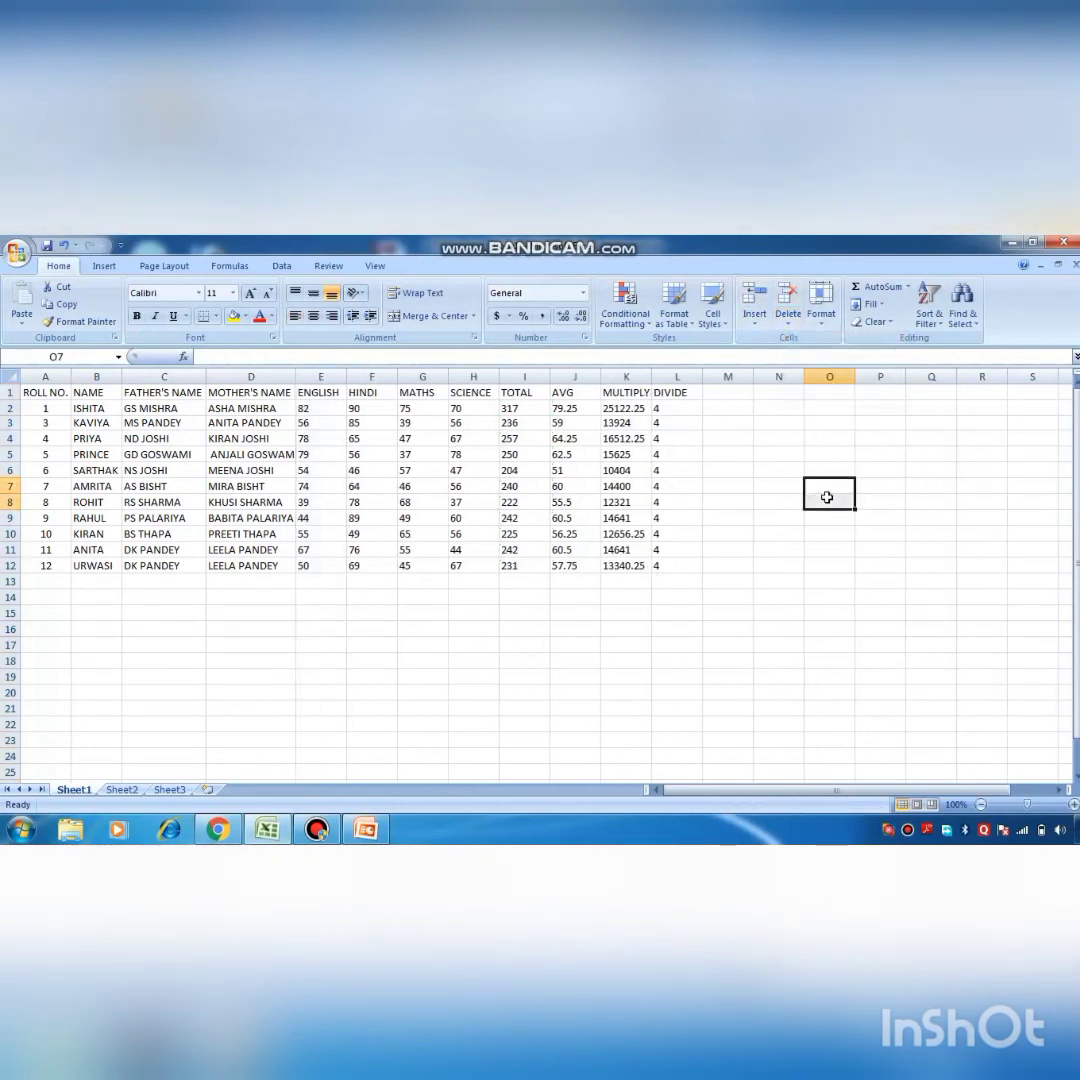